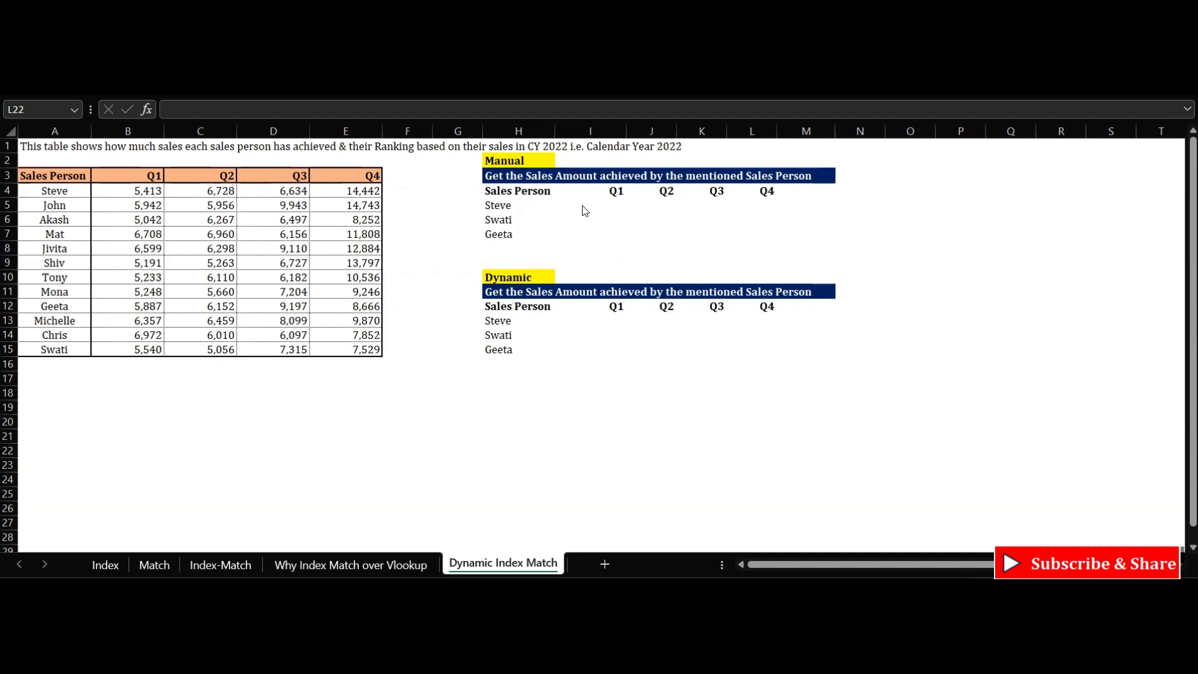
- Start an INDEX formula in cell I5 of the Manual table, using the whole sales table $A$3:$E$15 as the array
left_click(612, 210)
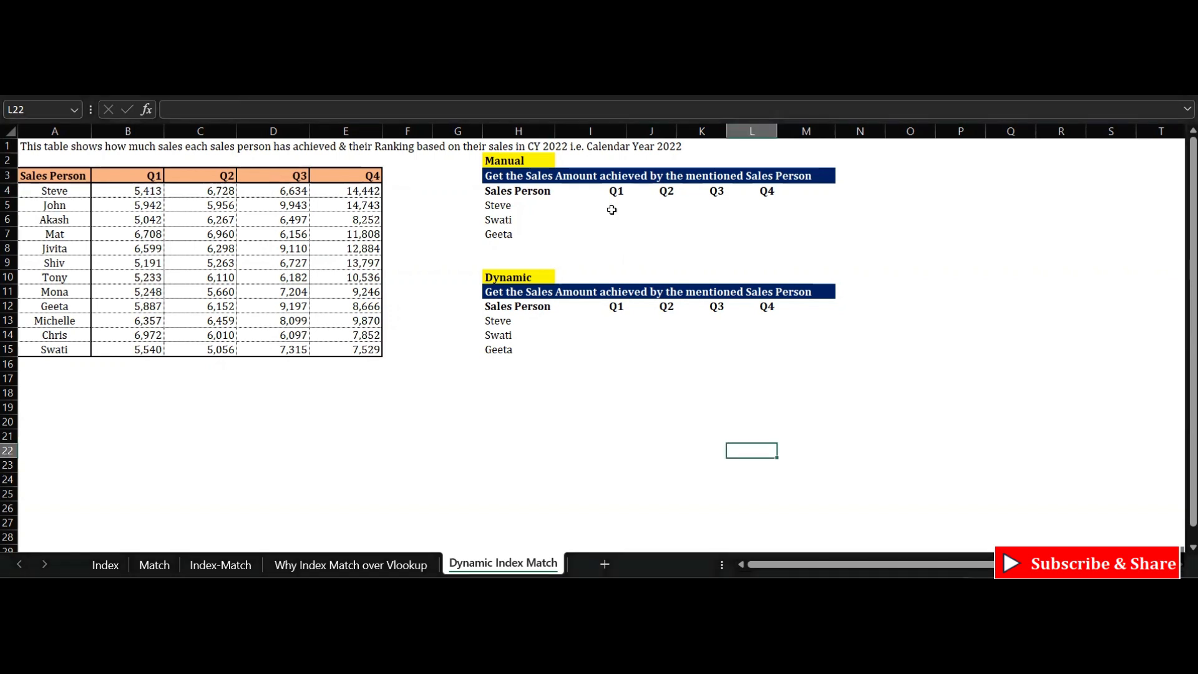
left_click(612, 210)
type("=")
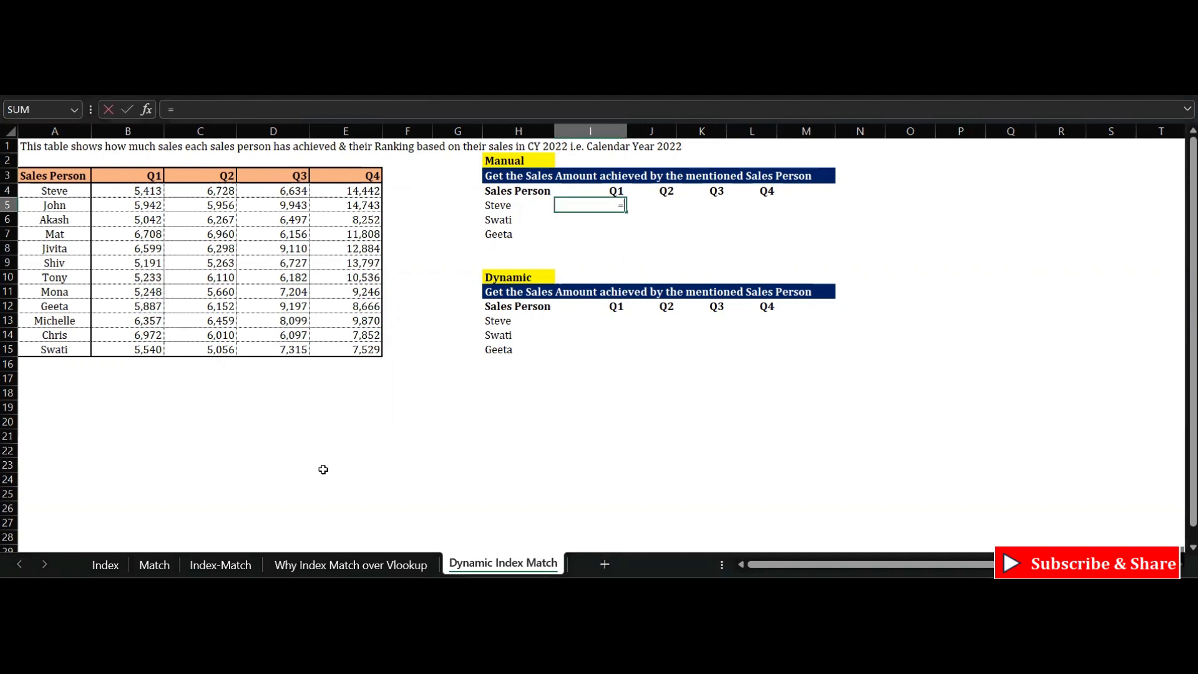
type("index")
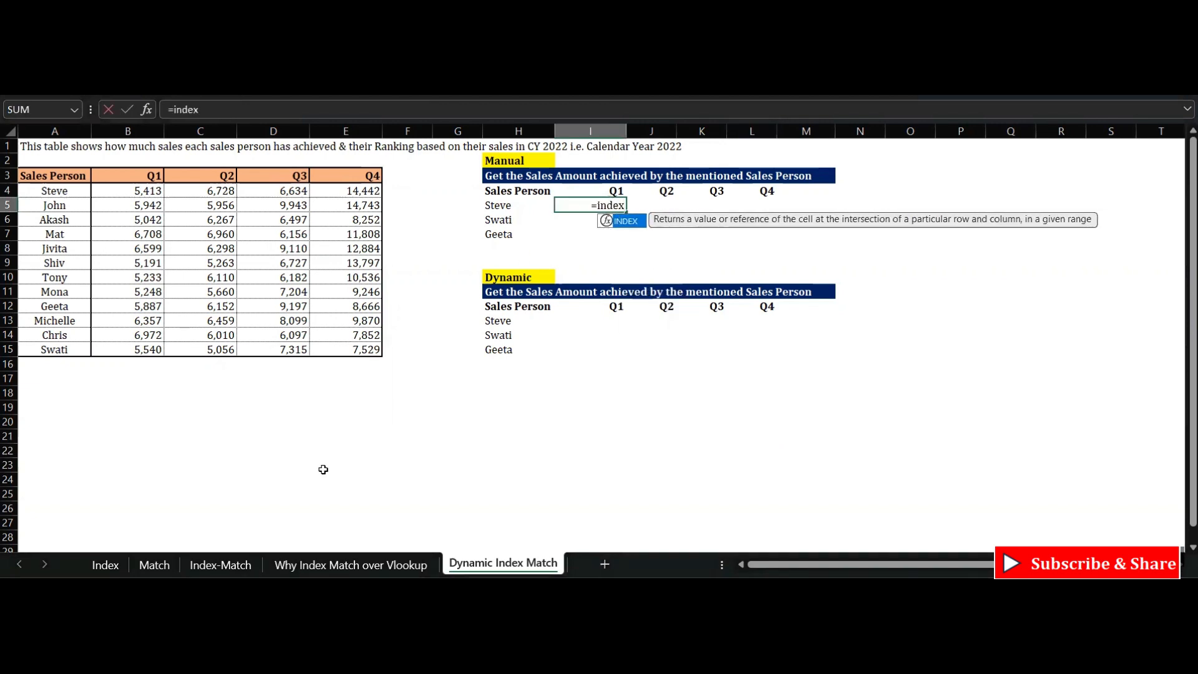
key("Tab")
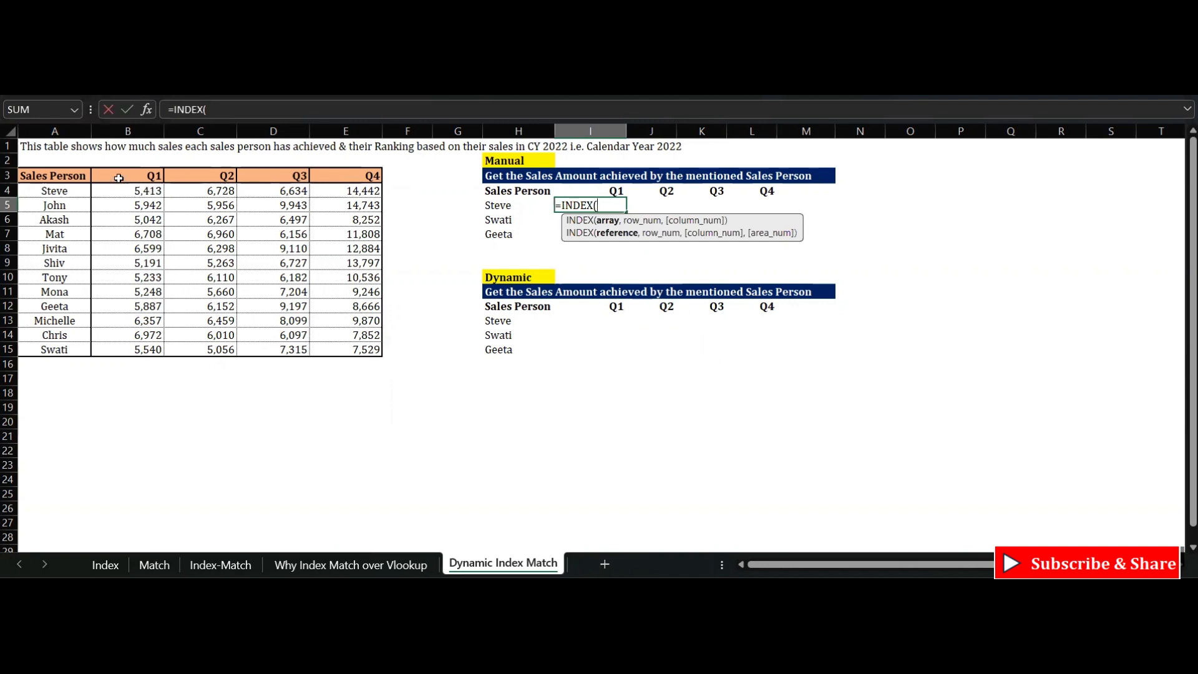
left_click_drag(118, 176, 206, 192)
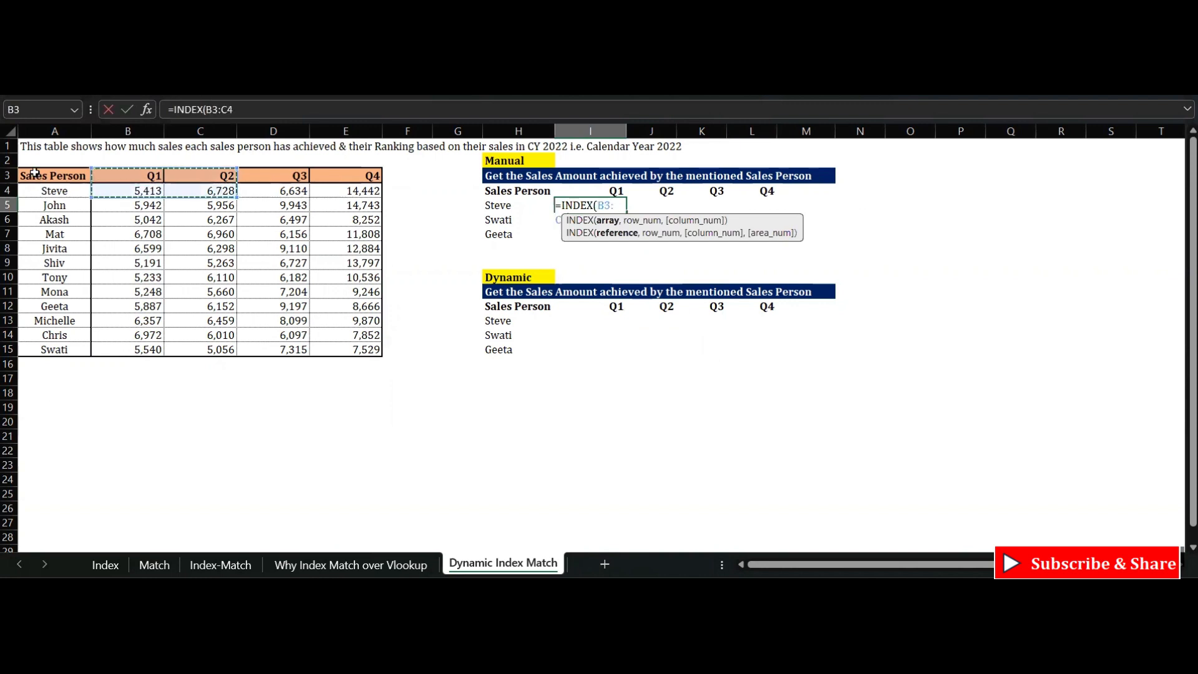
left_click_drag(38, 180, 336, 350)
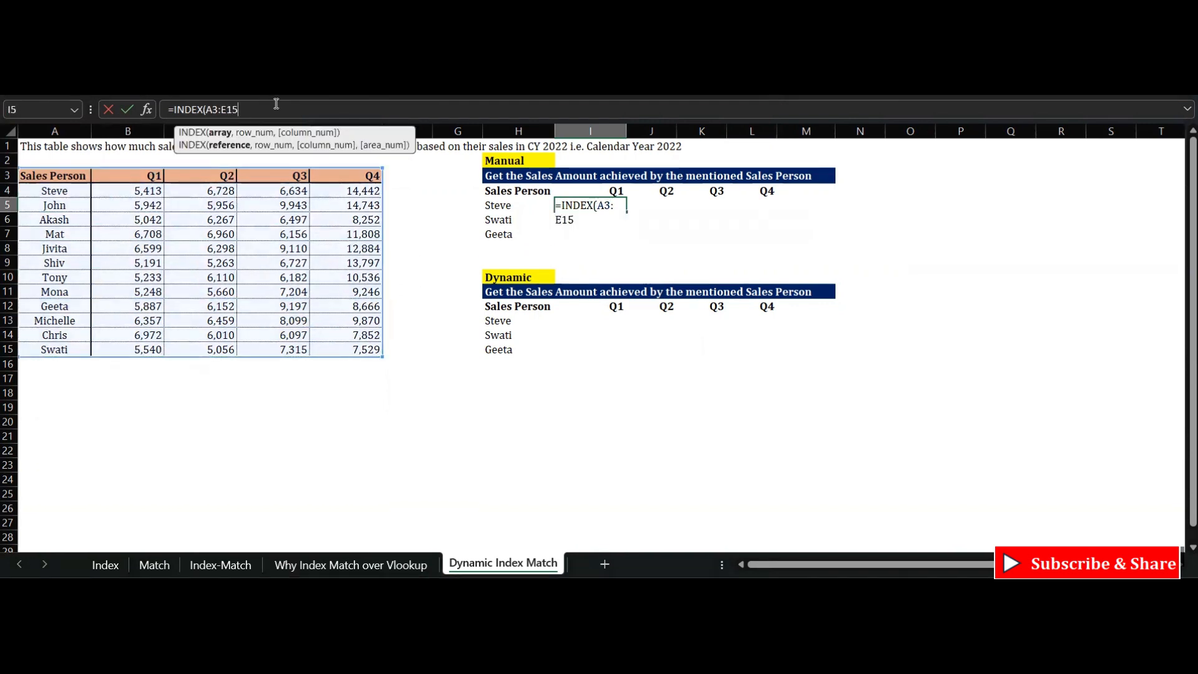
key("F4")
type(",")
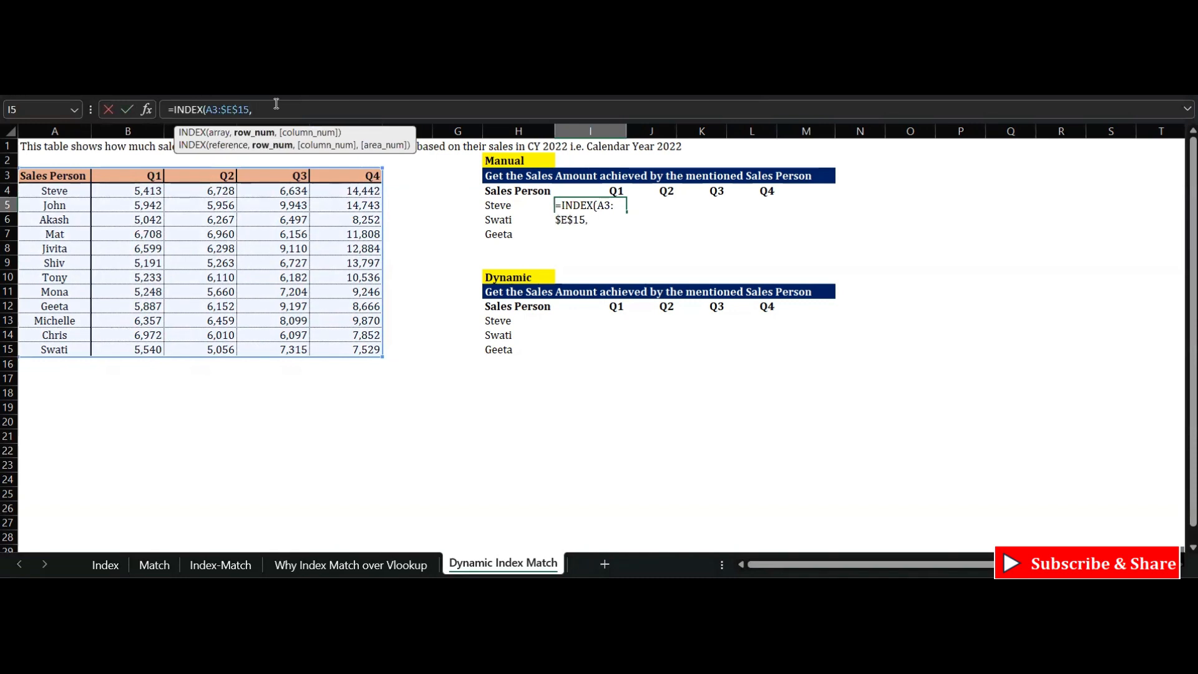
- Add a MATCH function as the INDEX row number, with $H5 as the lookup value and only its column locked
type("match")
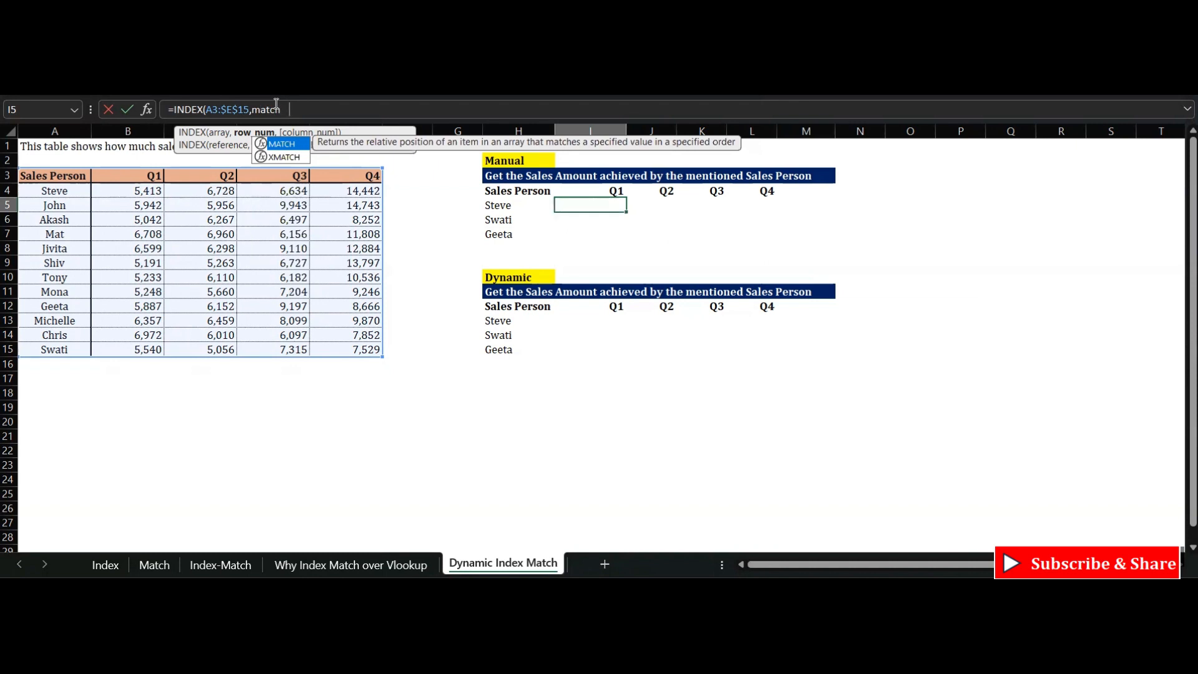
key("Tab")
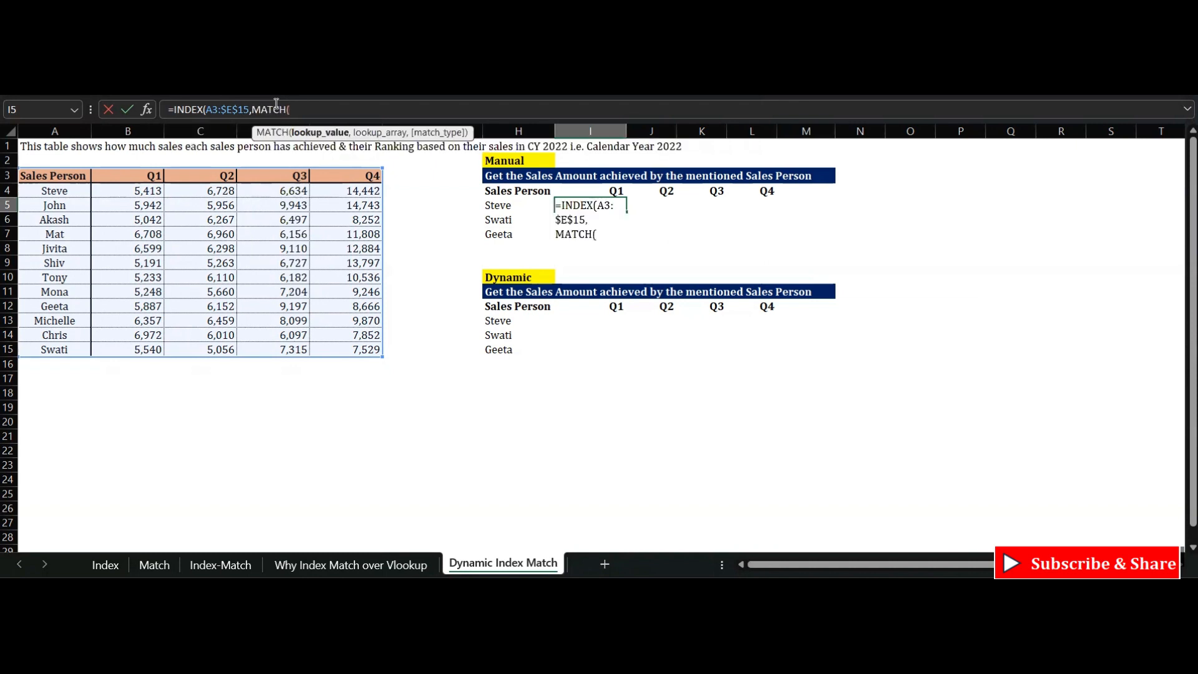
left_click(506, 206)
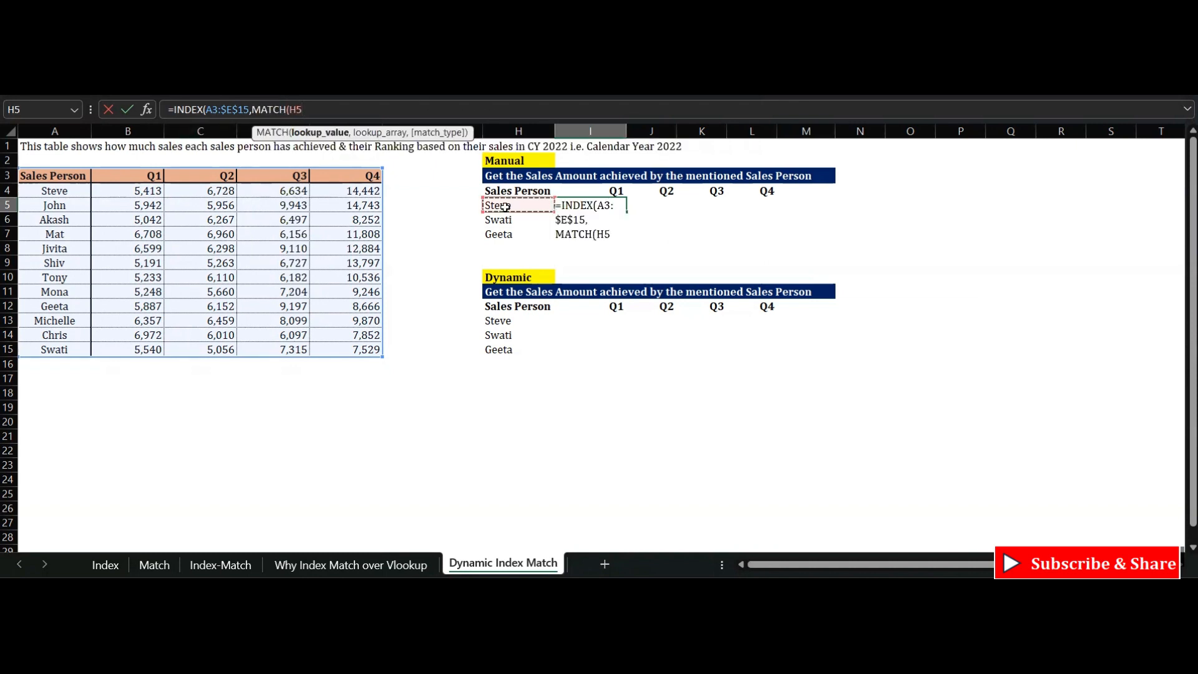
key("F4")
key("F4")
key("F4")
type(",")
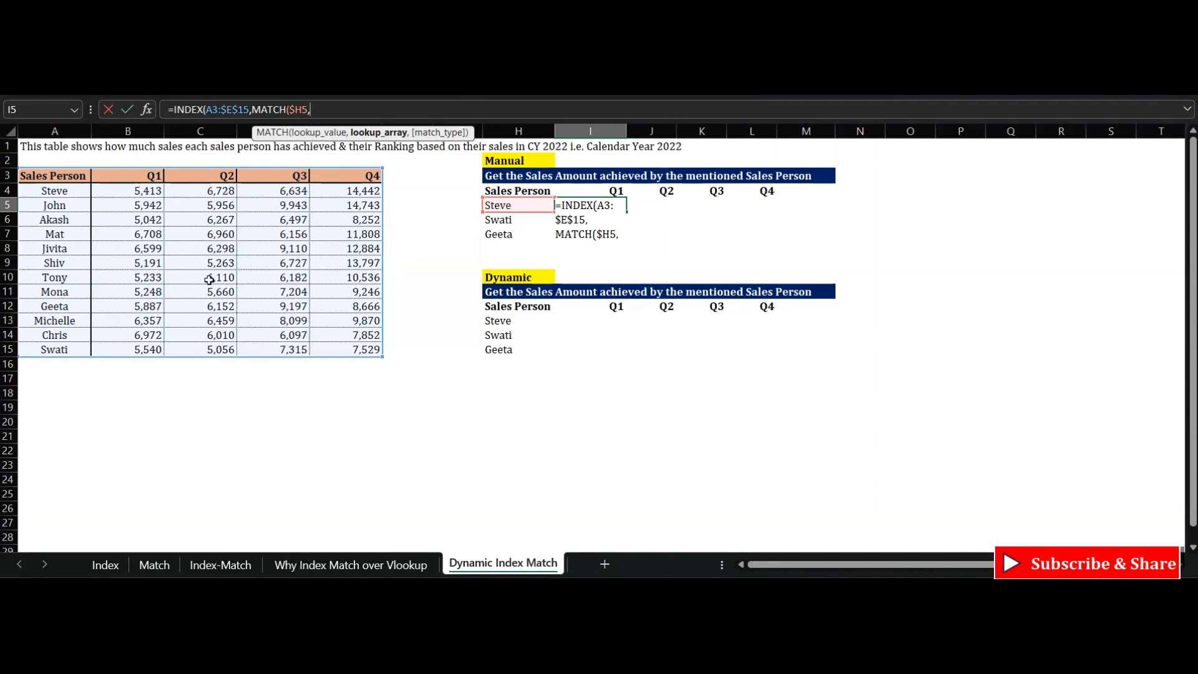
- Complete the MATCH with lookup array $A$3:$A$15 and exact match 0, and finish the INDEX formula with column number 2
left_click_drag(56, 179, 66, 346)
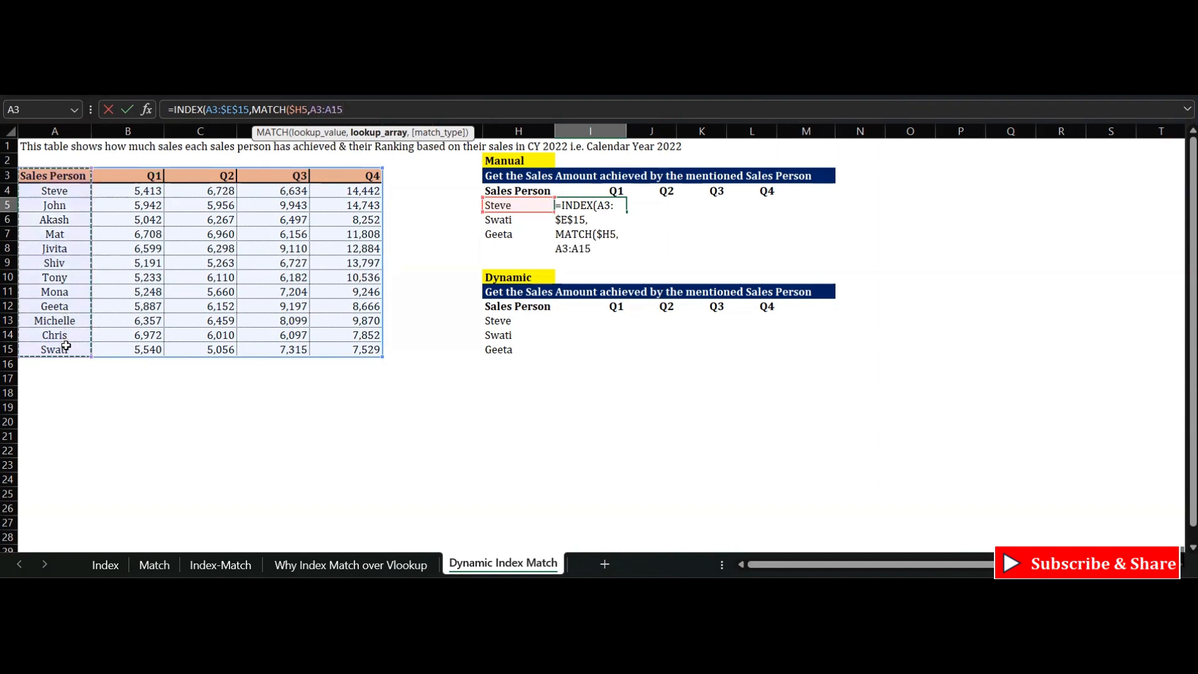
key("F4")
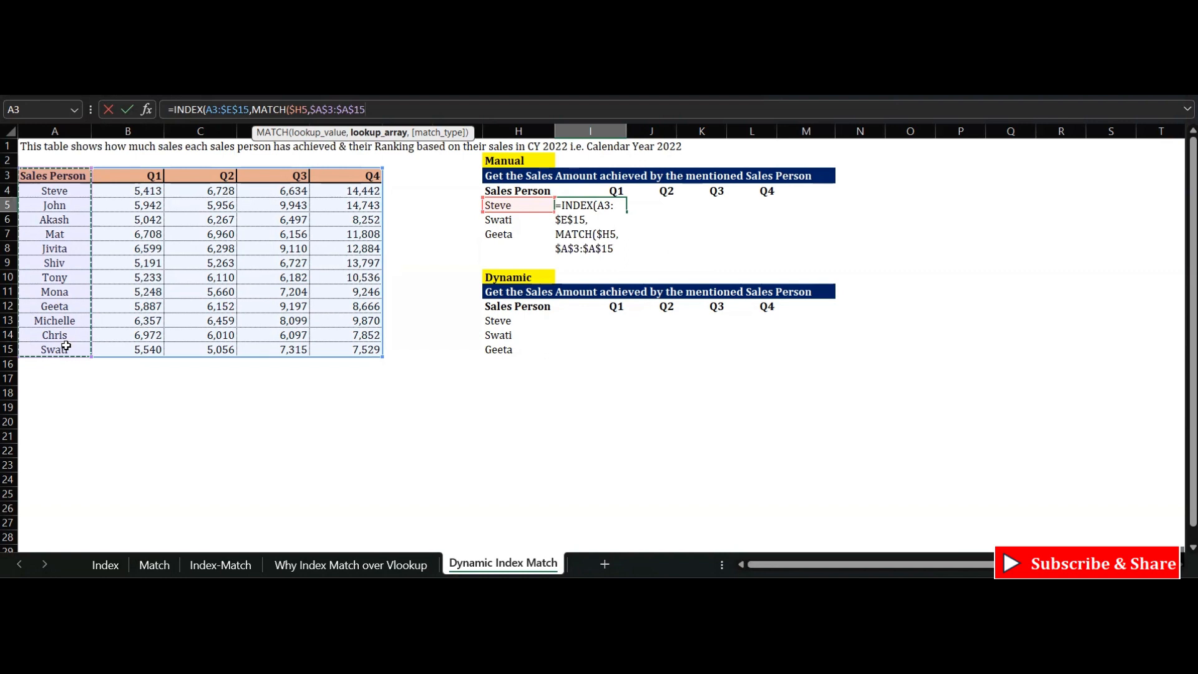
type(",")
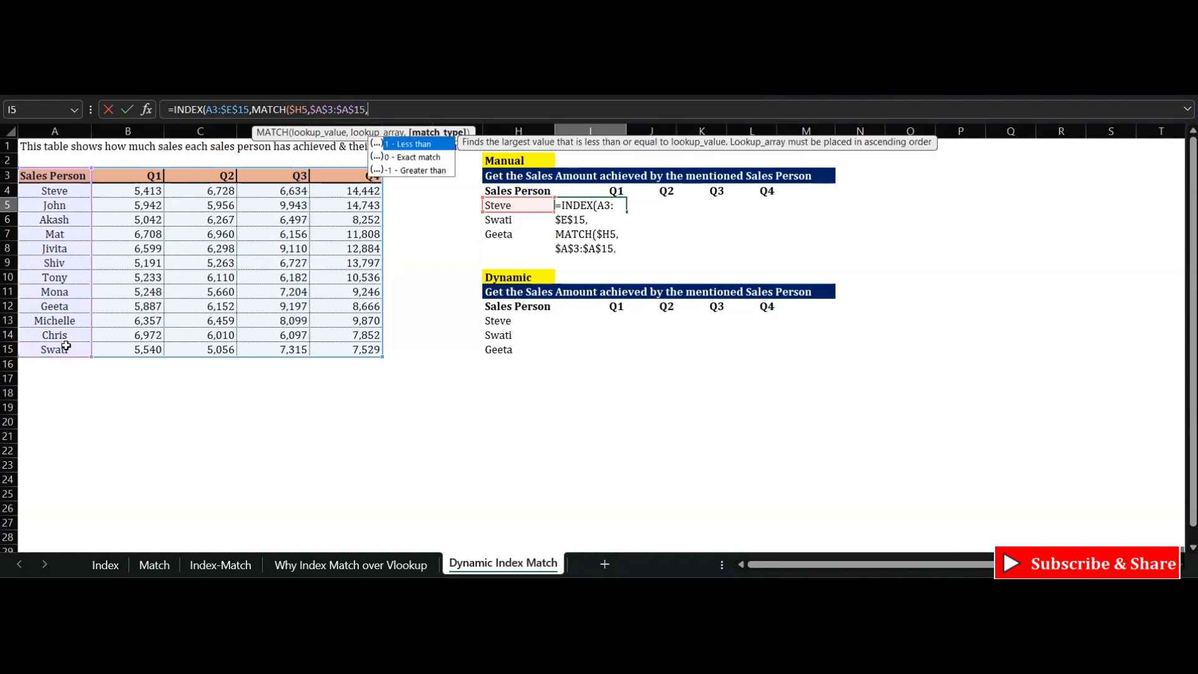
type("0),")
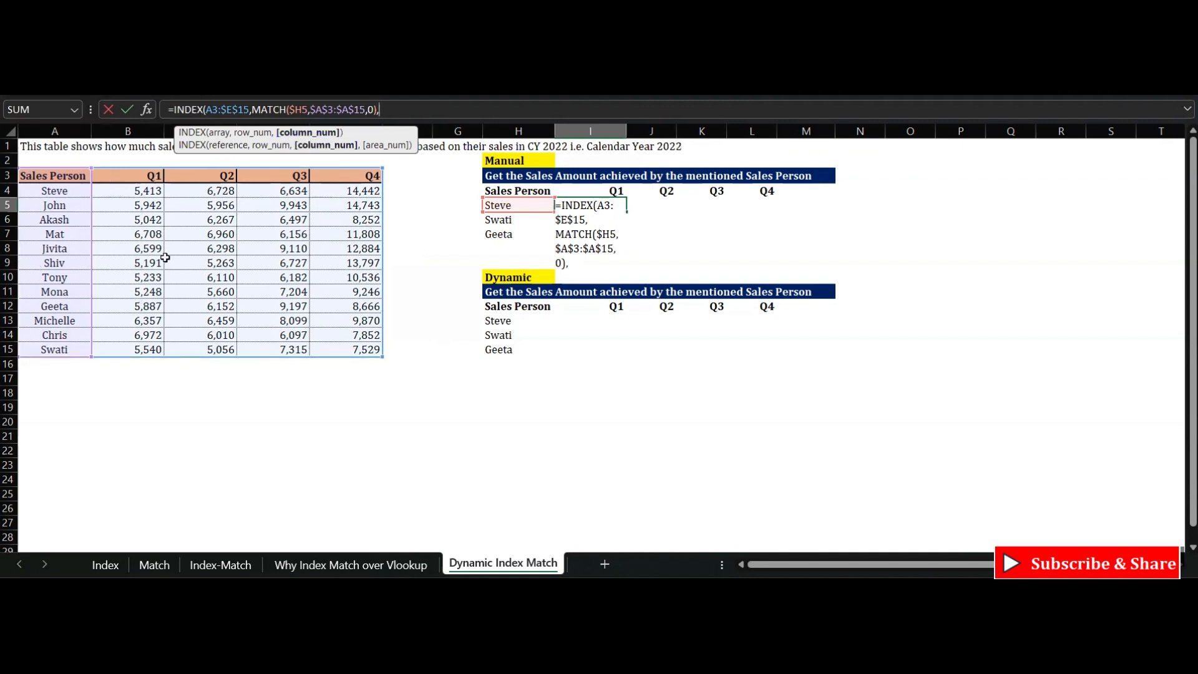
type("2)")
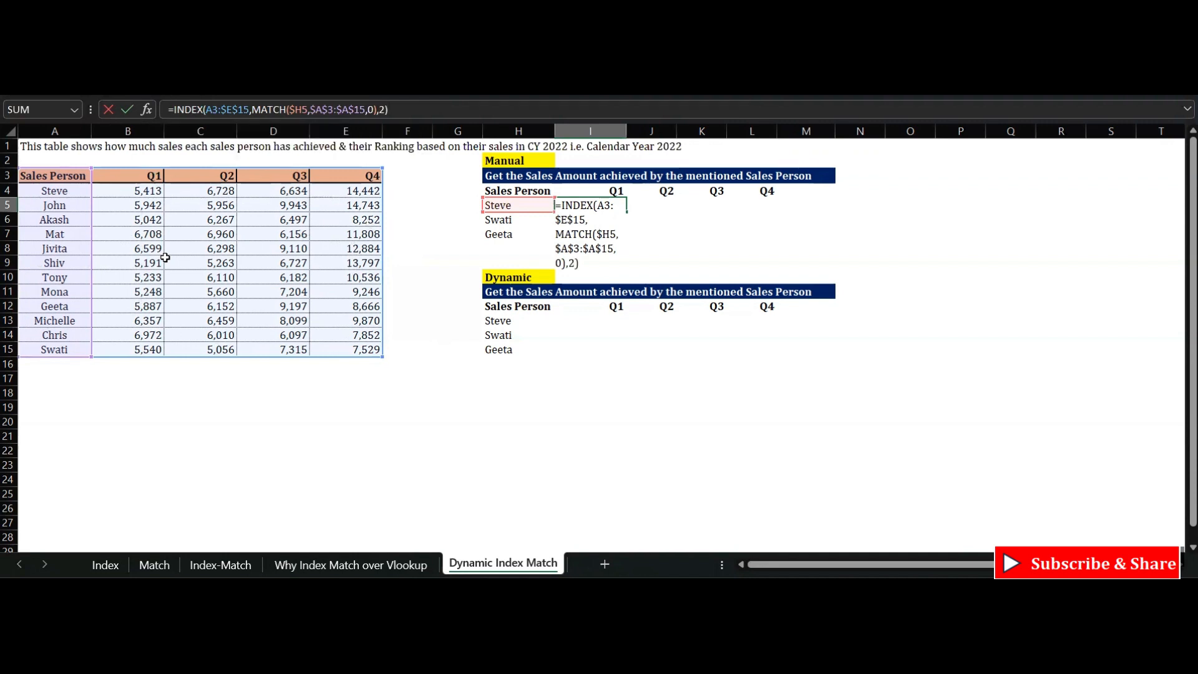
key("Return")
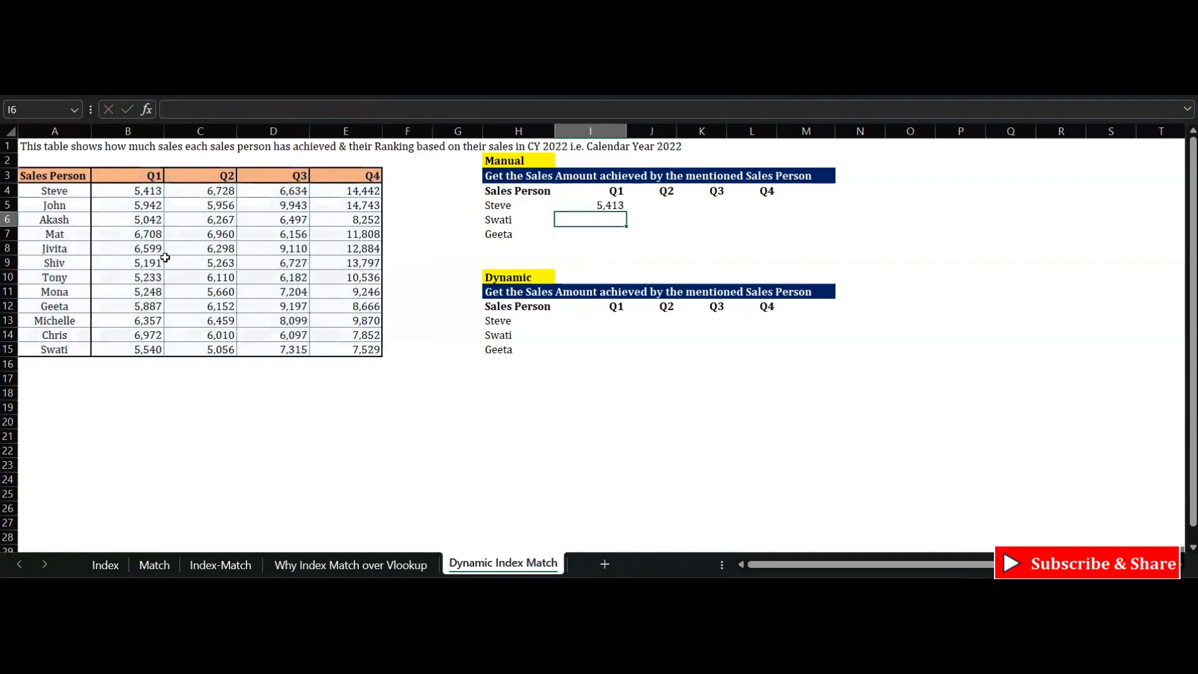
- Copy the Q1 formula from I5 down to the two sales persons below it in I6:I7
key("Up")
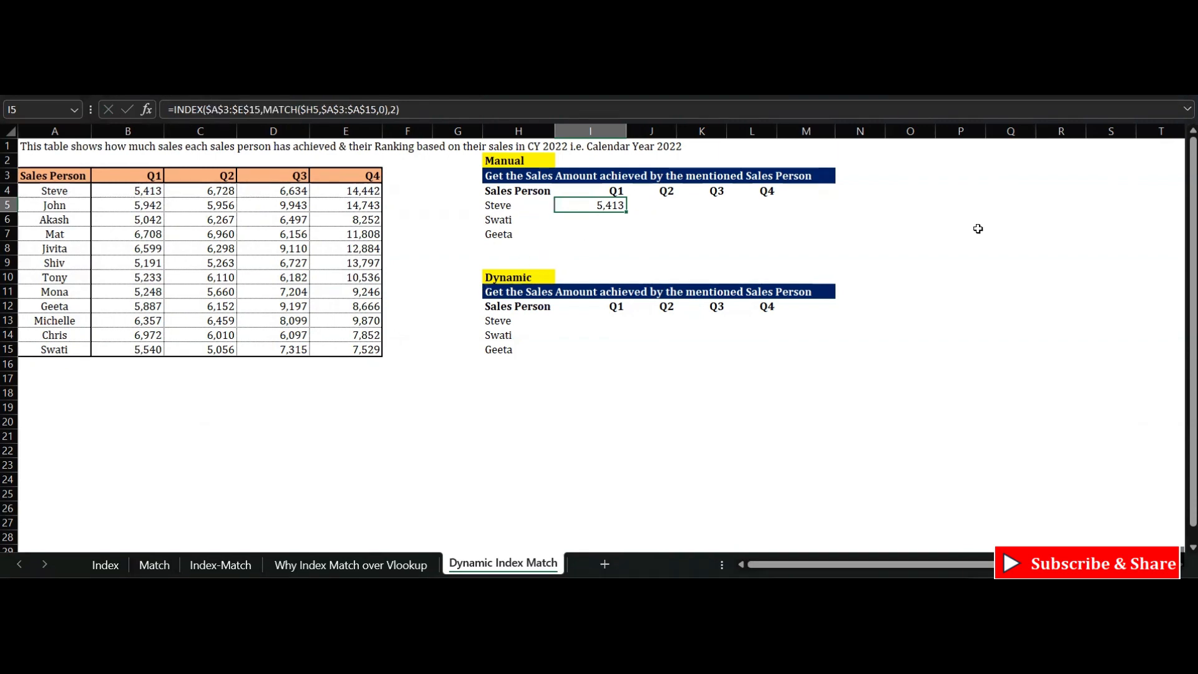
key("ctrl+c")
key("shift+Down")
key("shift+Down")
key("ctrl+v")
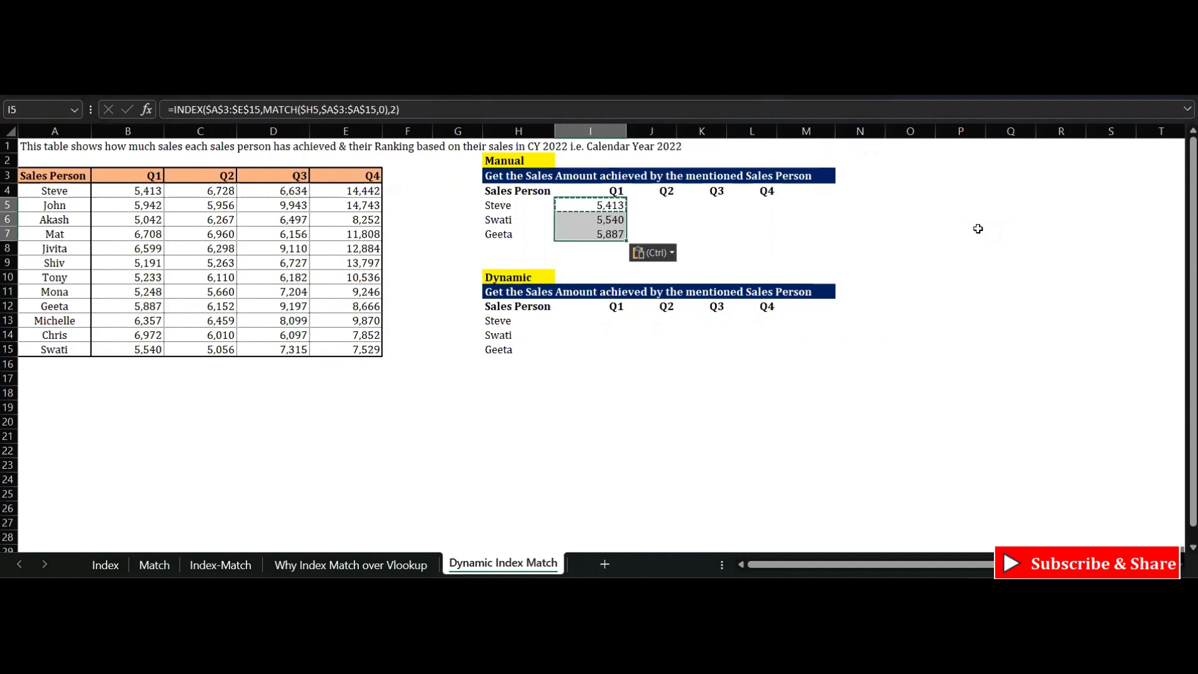
key("Down")
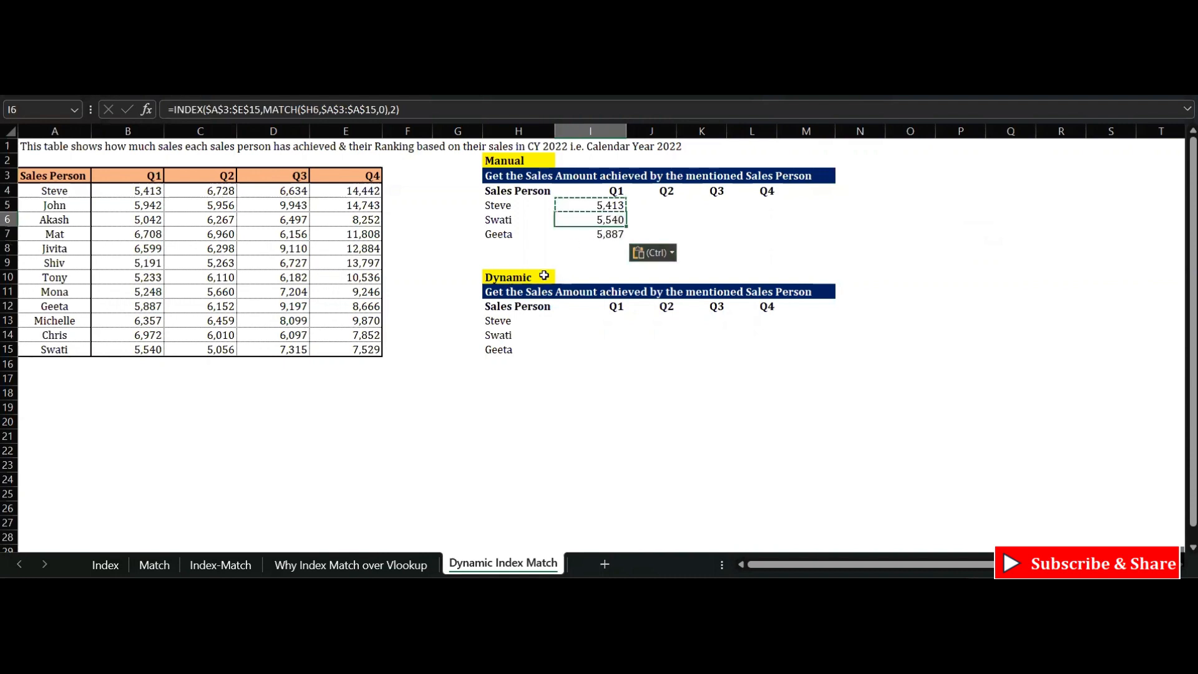
left_click_drag(544, 276, 752, 247)
left_click(821, 243)
key("Escape")
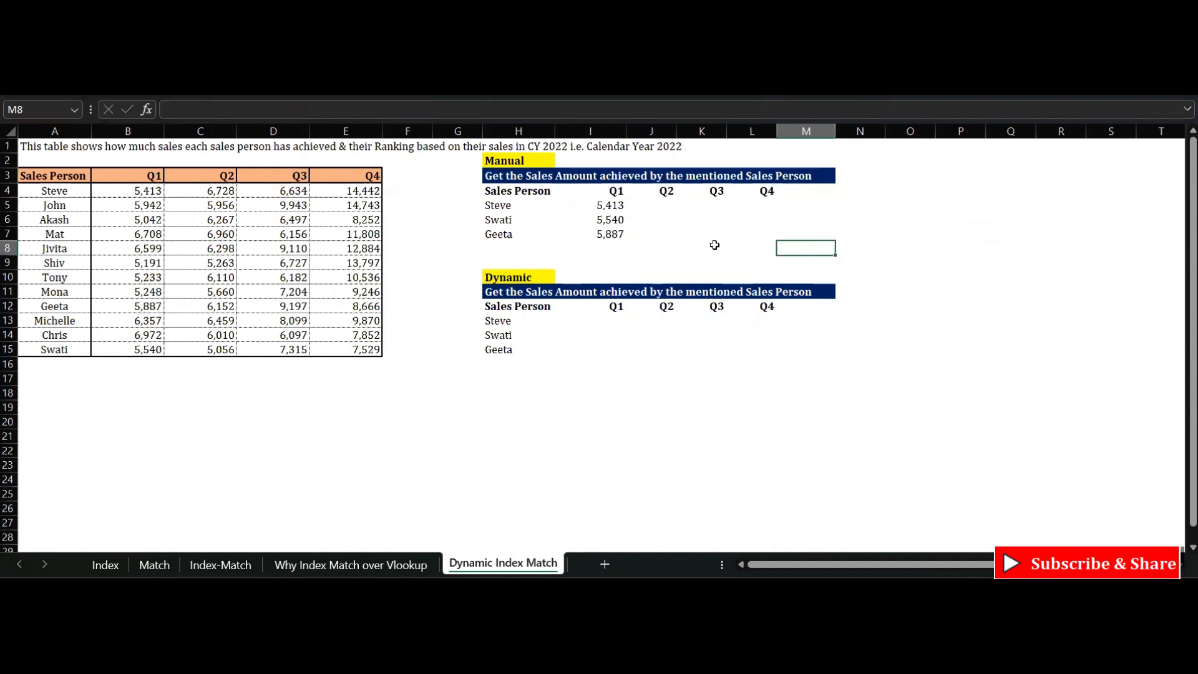
- Copy the formula in I5 across the whole Manual table, filling Q1 to Q4 for all three sales persons in I5:L7
left_click(616, 212)
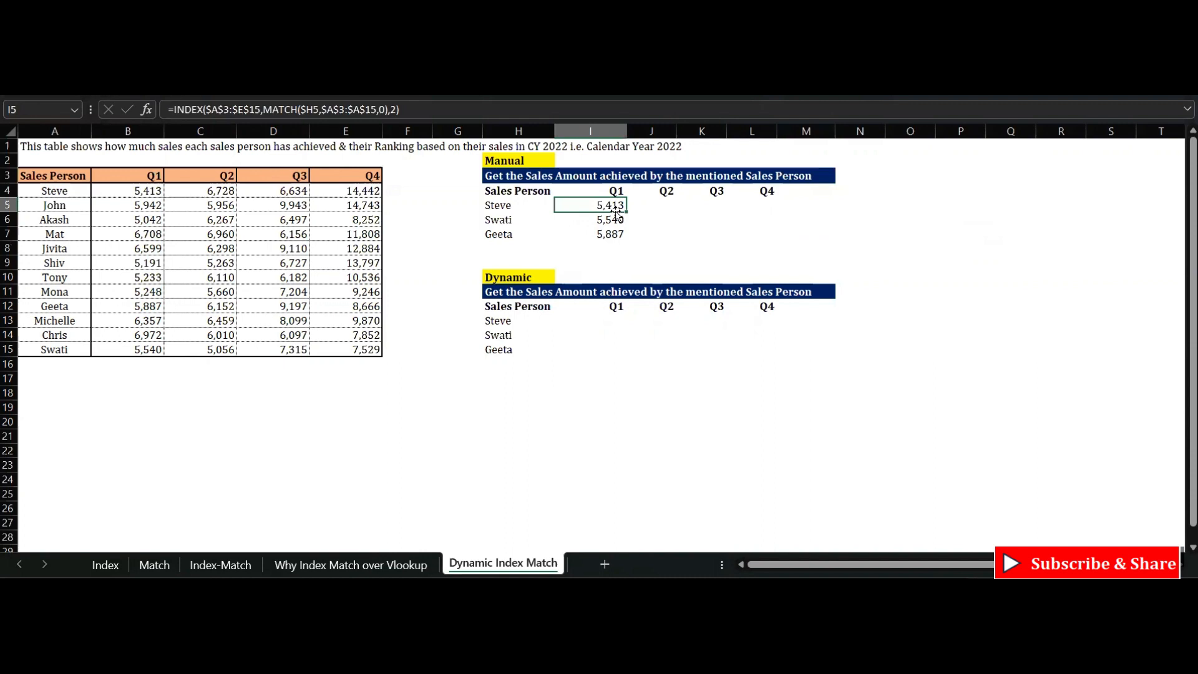
key("ctrl+c")
key("shift+Right")
key("shift+Right")
key("shift+Right")
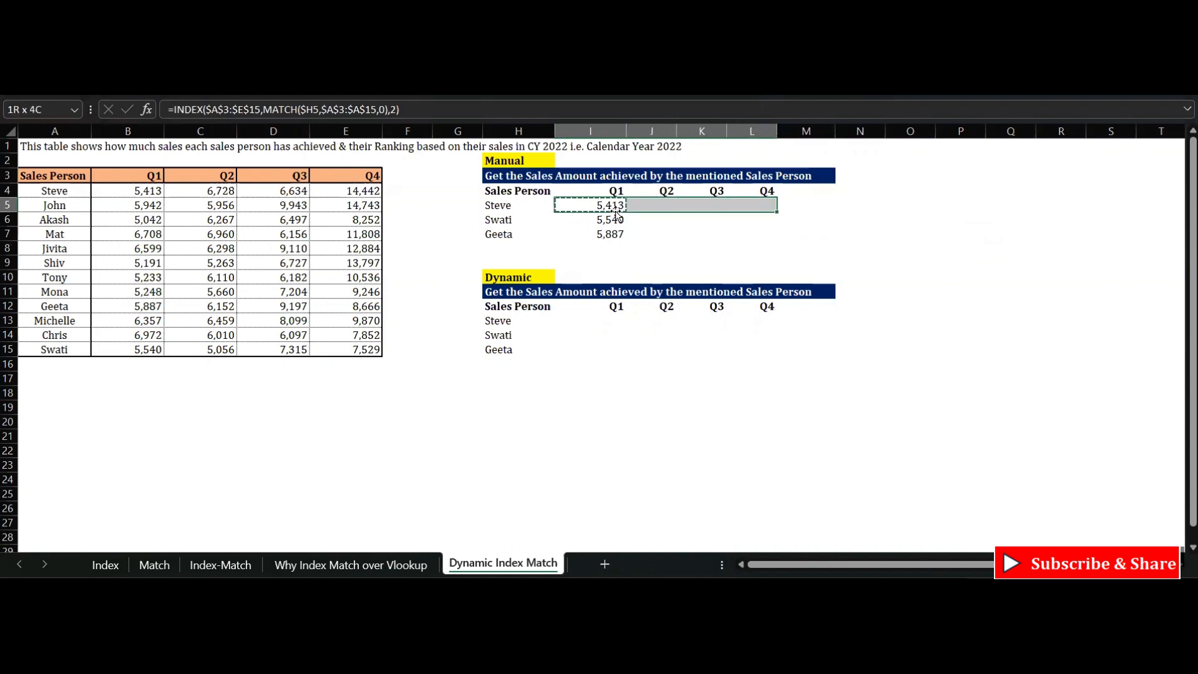
key("shift+Down")
key("shift+Down")
key("ctrl+v")
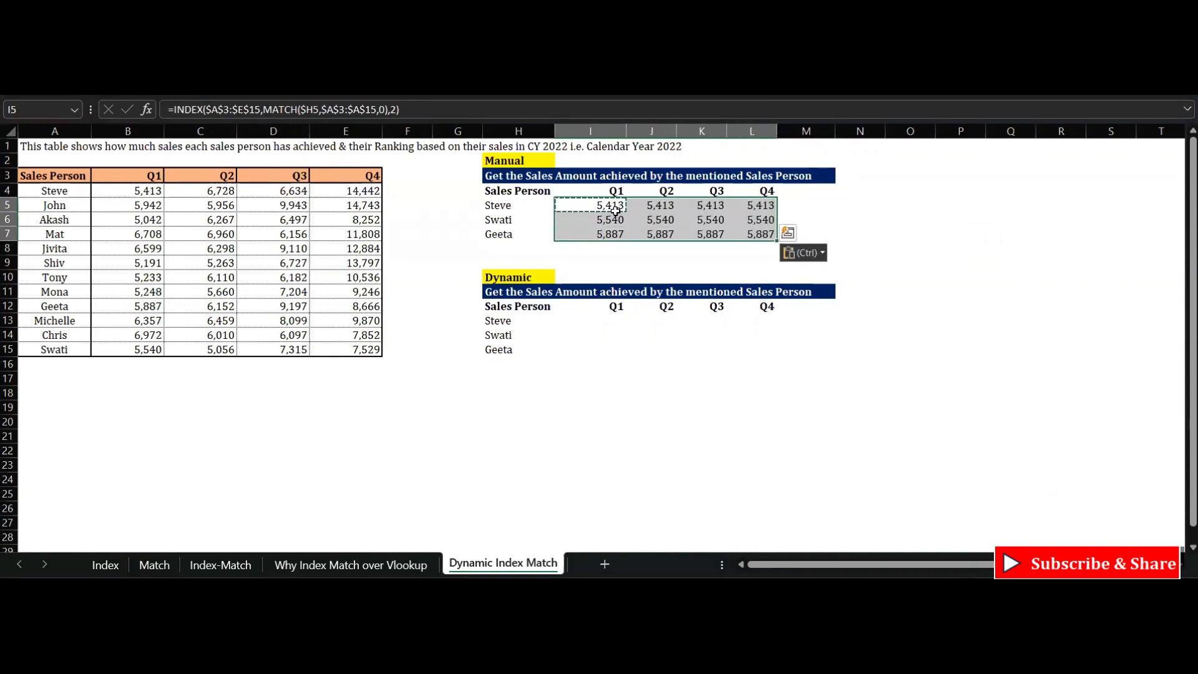
key("Escape")
left_click(762, 231)
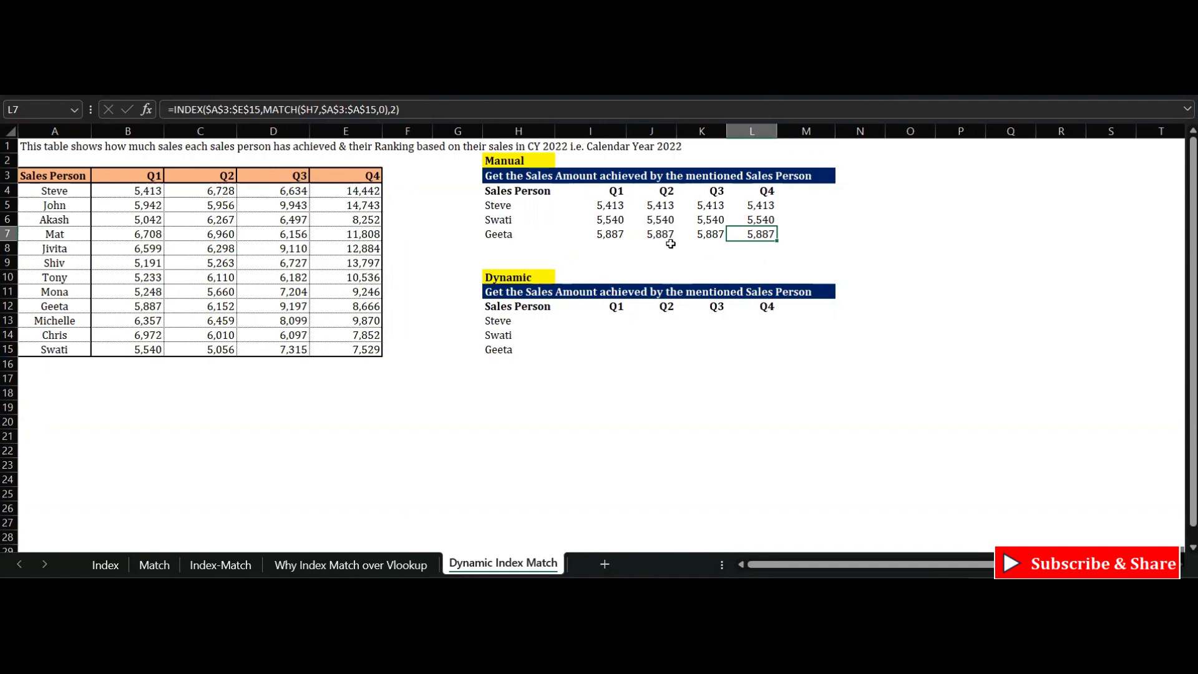
- Set the INDEX column number to 3 in the Q2 formula in cell J5
left_click(649, 206)
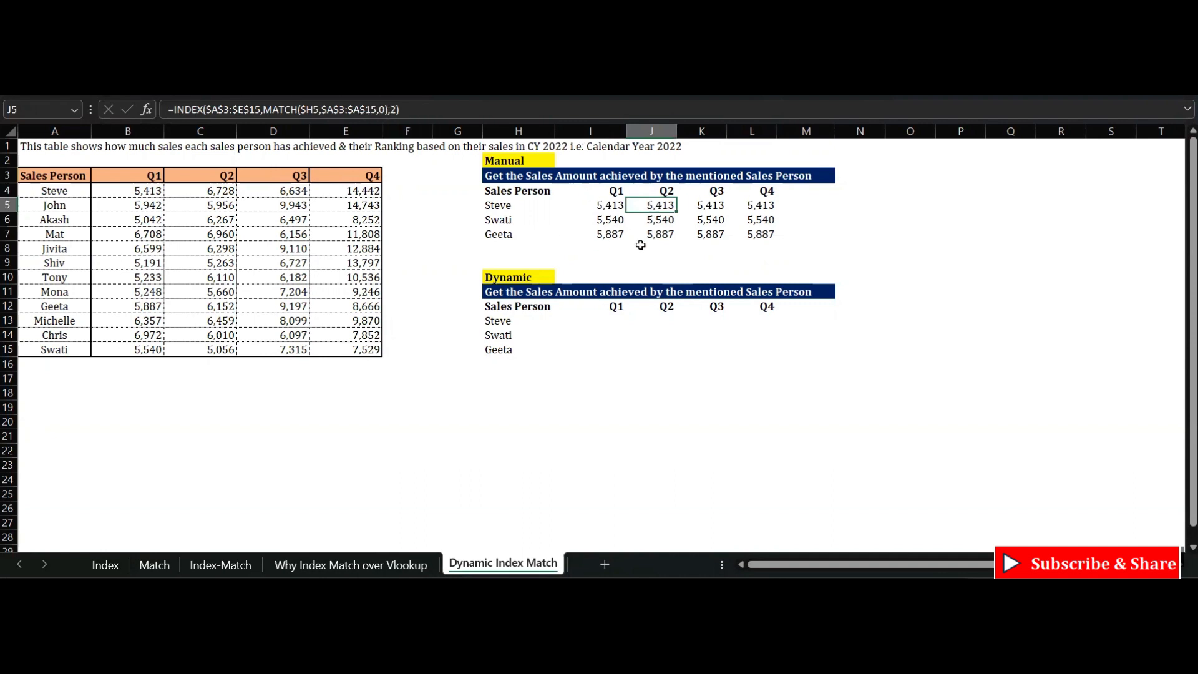
left_click(388, 113)
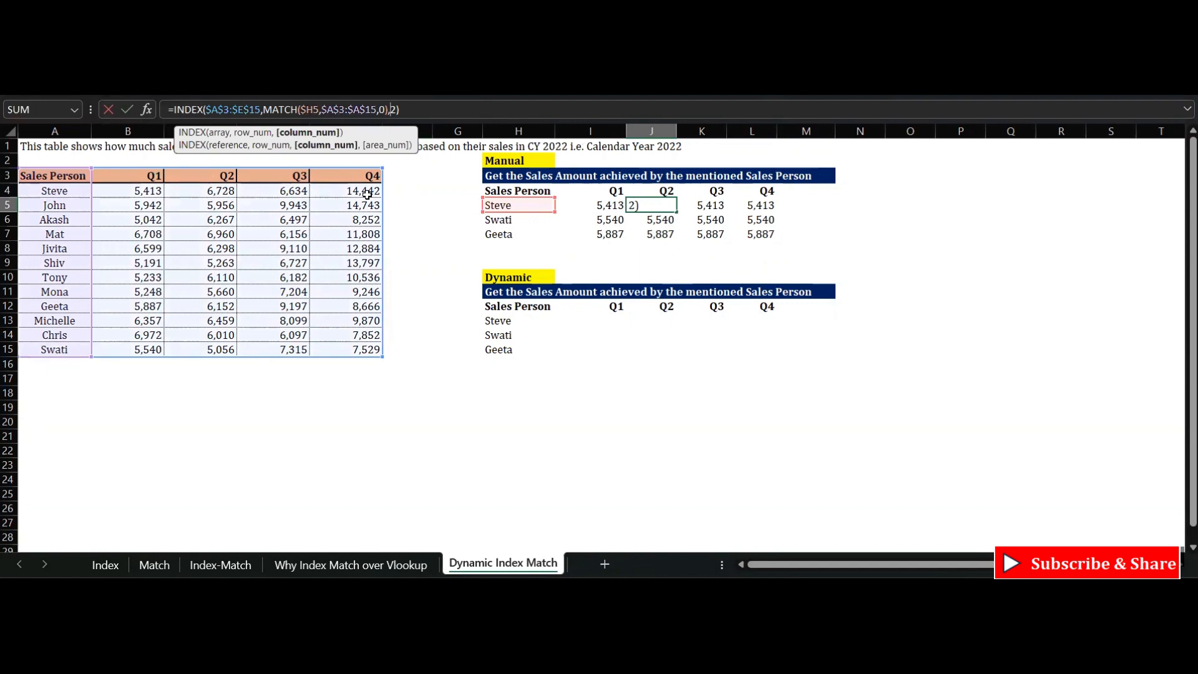
key("BackSpace")
type("3")
key("Tab")
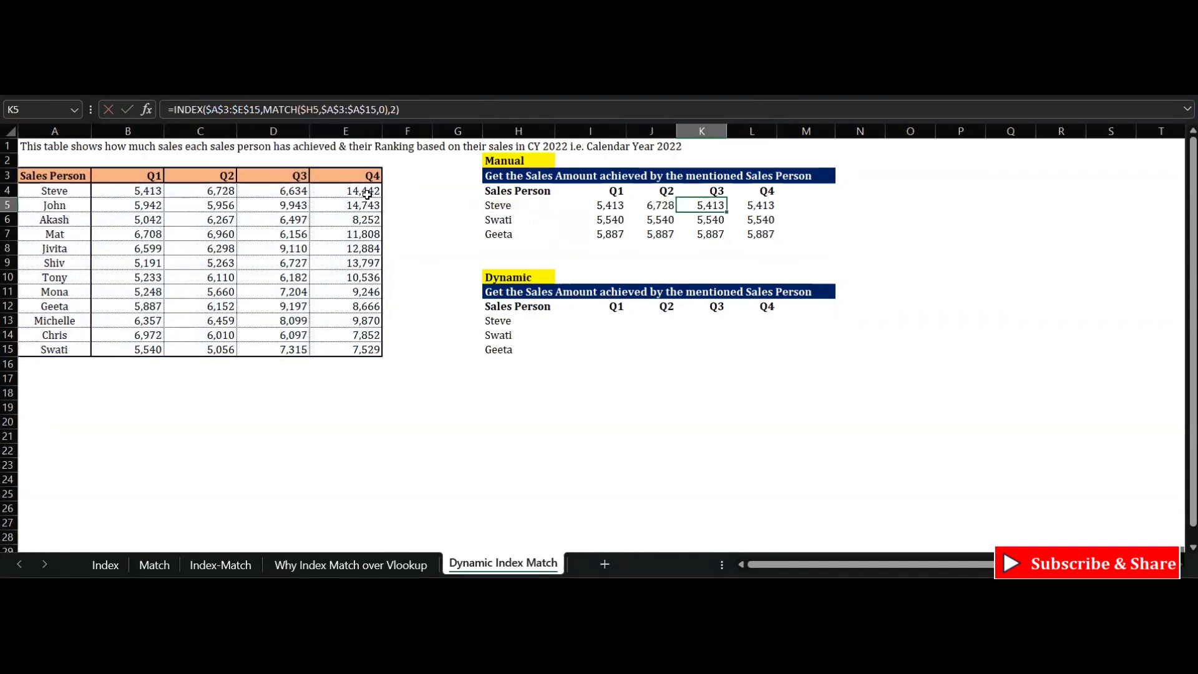
- Set the INDEX column number to 4 in the Q3 formula in cell K5
left_click(397, 109)
key("BackSpace")
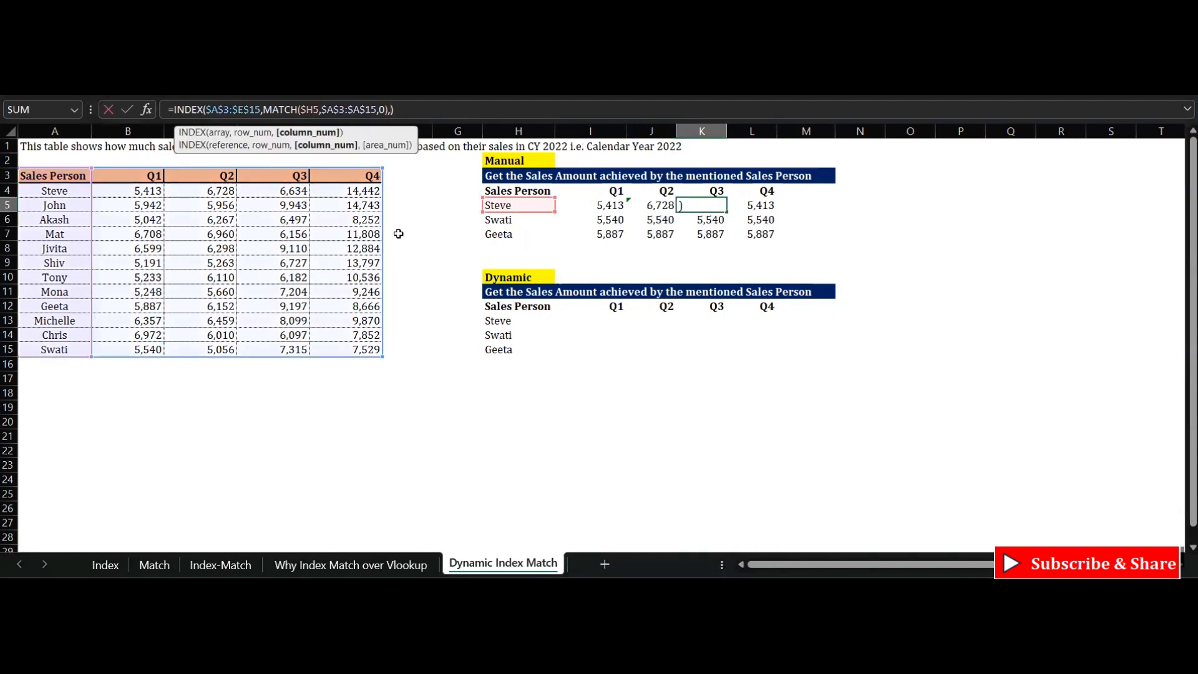
type("4")
key("Tab")
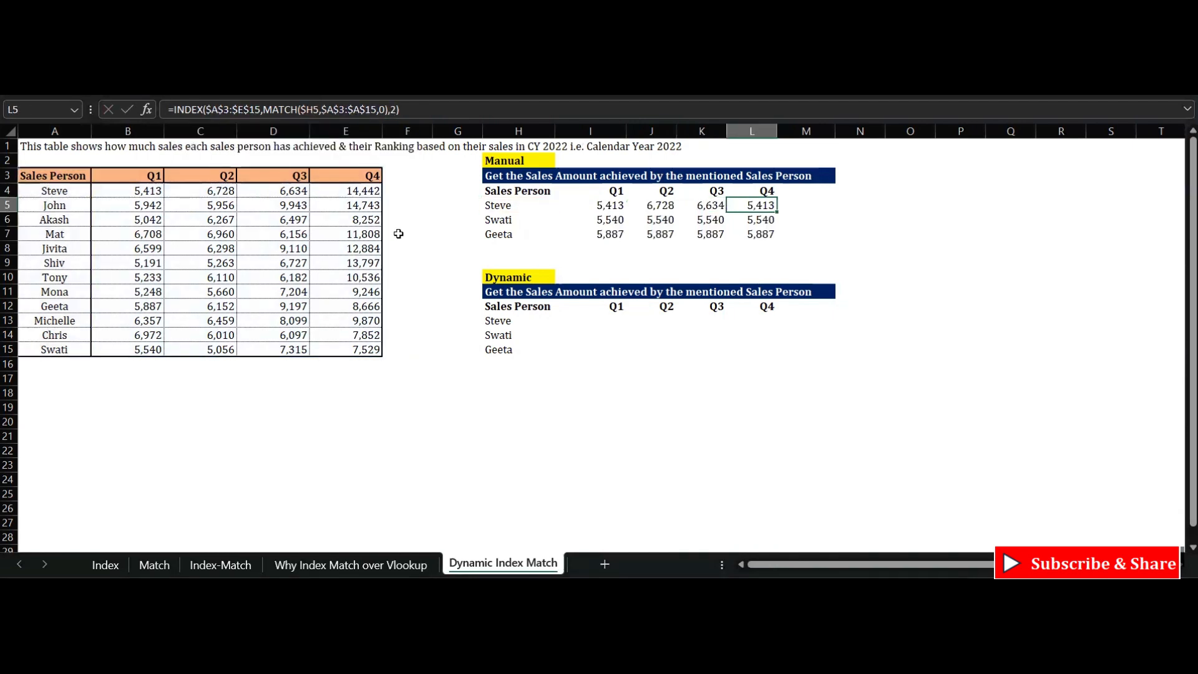
- Set the INDEX column number to 5 in the Q4 formula in cell L5
left_click(398, 110)
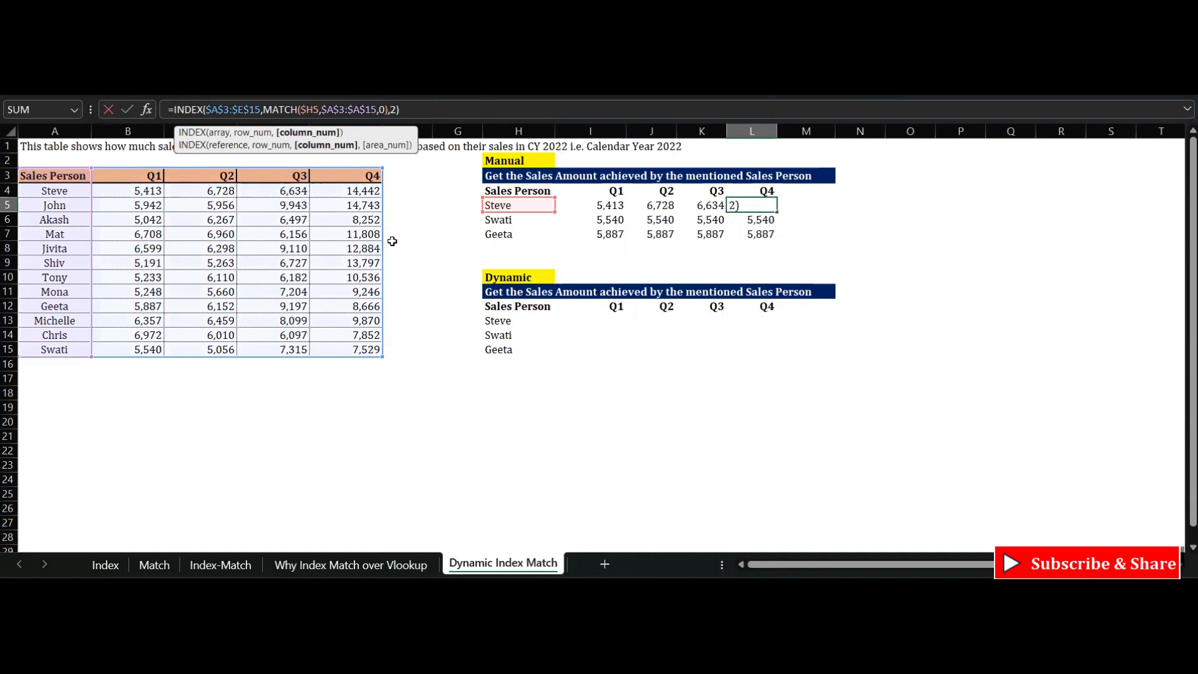
key("BackSpace")
type("5")
key("Return")
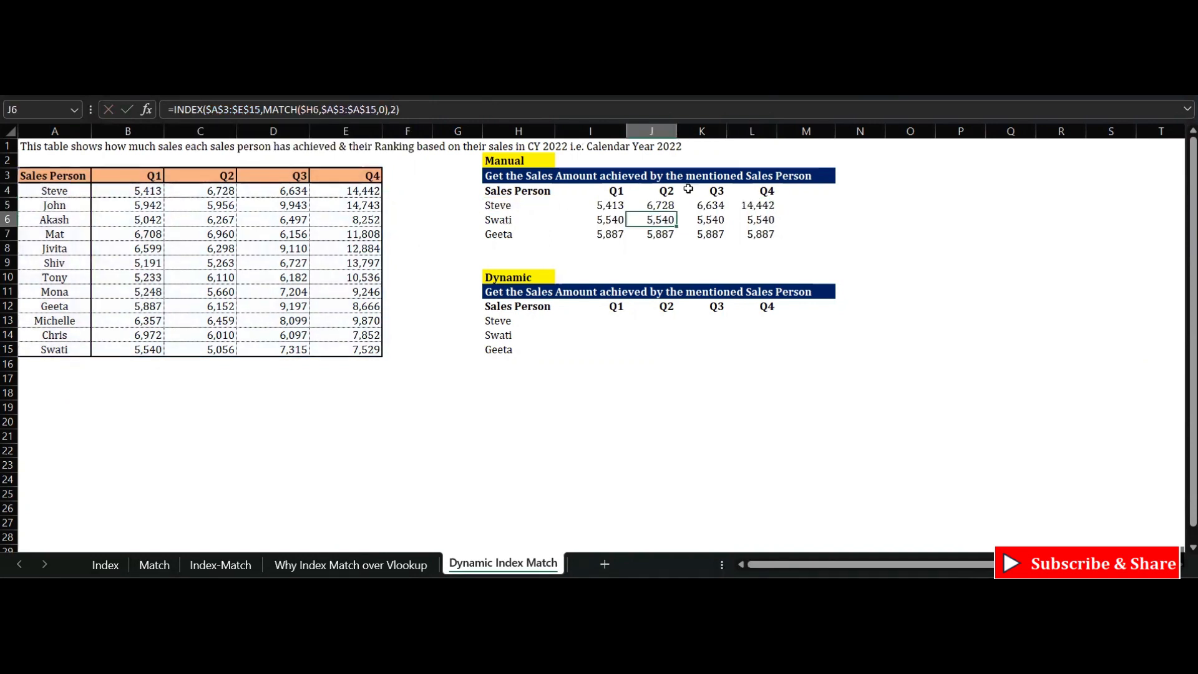
- Copy the edited Q2 to Q4 formulas in J5:L5 down to rows 6 and 7 of the Manual table
left_click(656, 203)
key("shift+Right")
key("shift+Right")
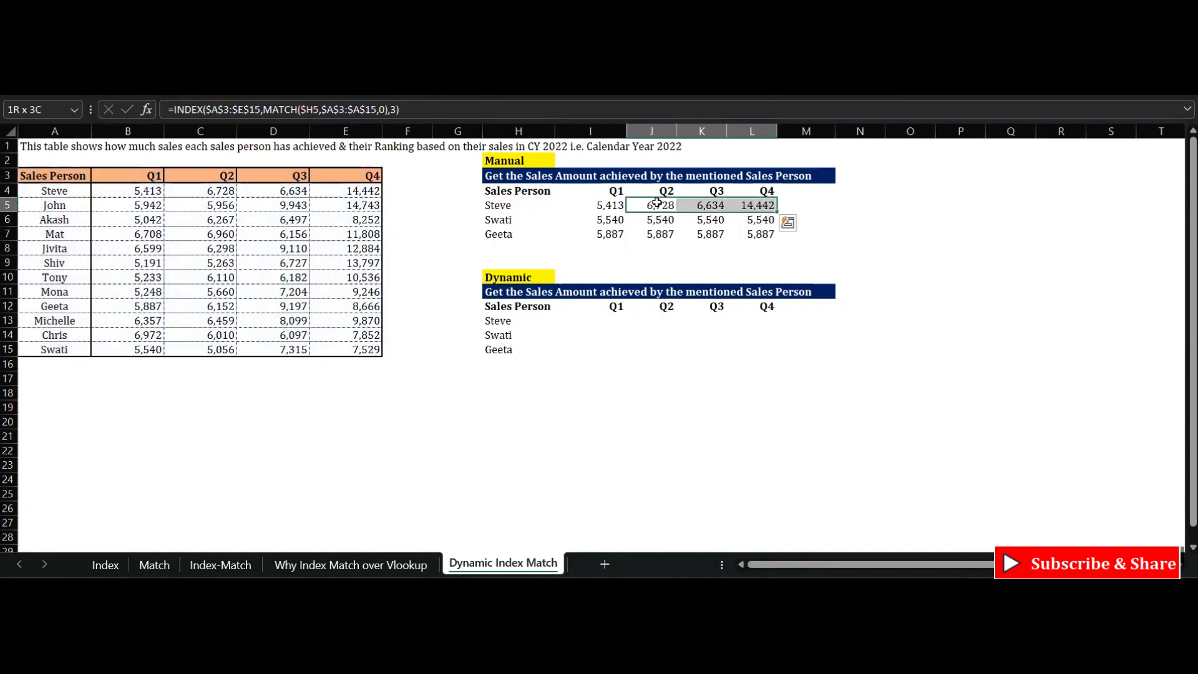
key("ctrl+c")
key("shift+Down")
key("shift+Down")
key("ctrl+c")
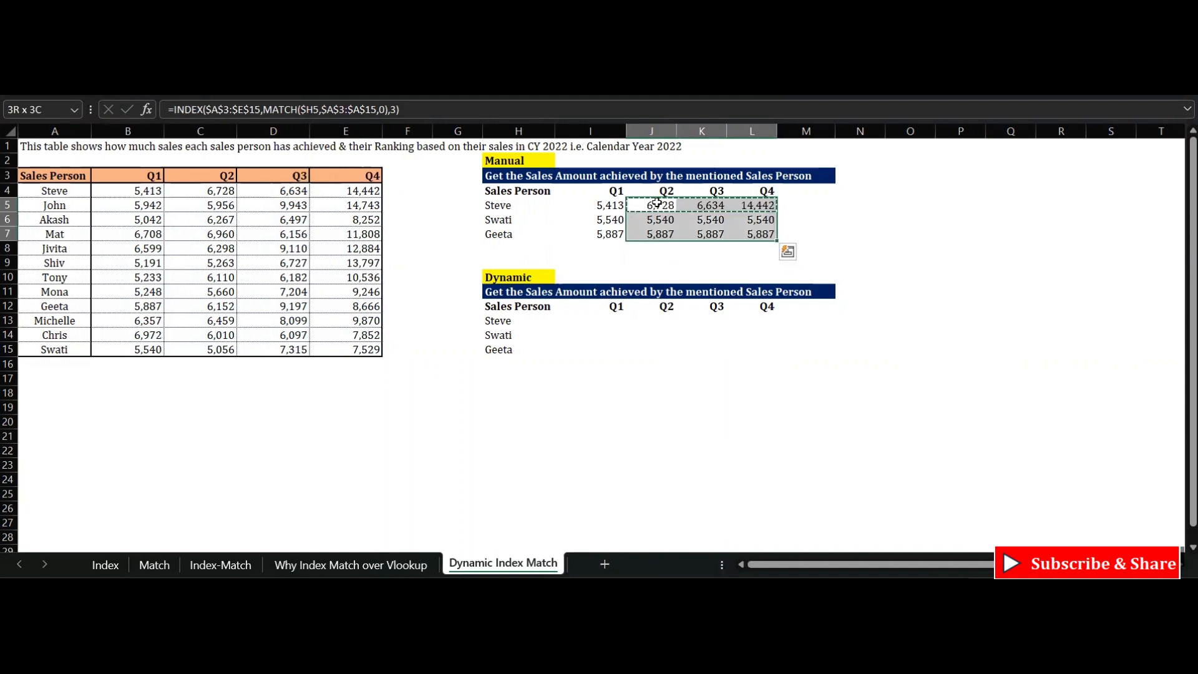
key("ctrl+v")
left_click(682, 250)
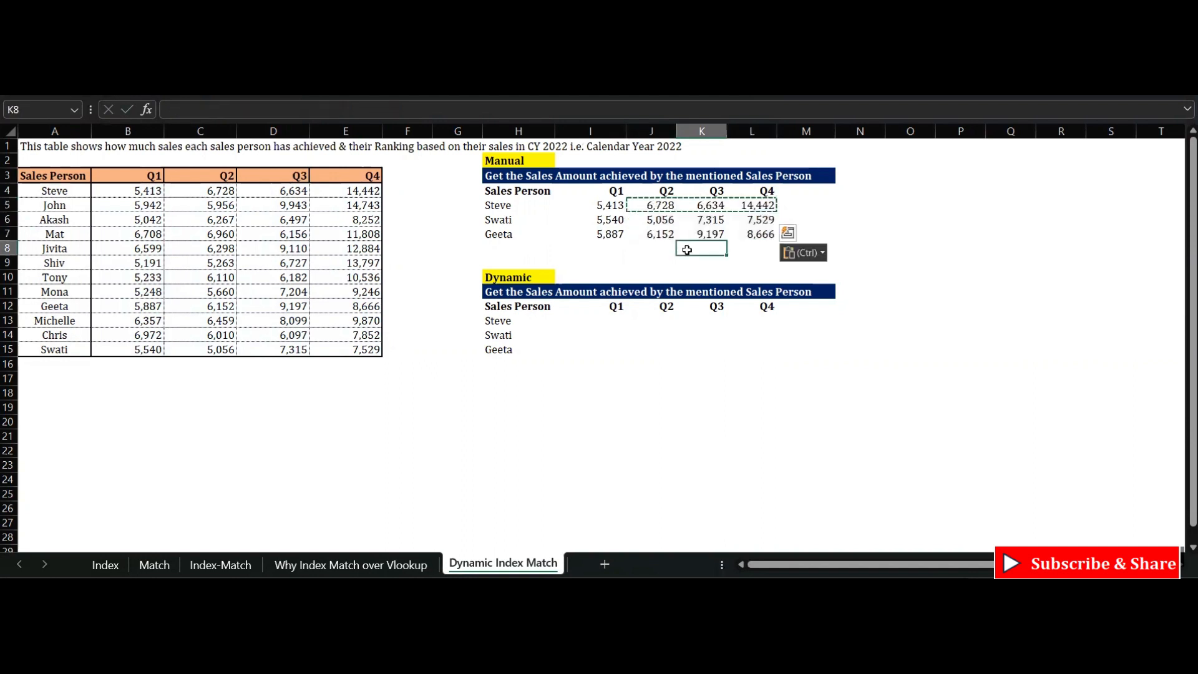
- Examine the hand-entered column numbers in the INDEX-MATCH formulas across row 5 of the Manual table
key("Escape")
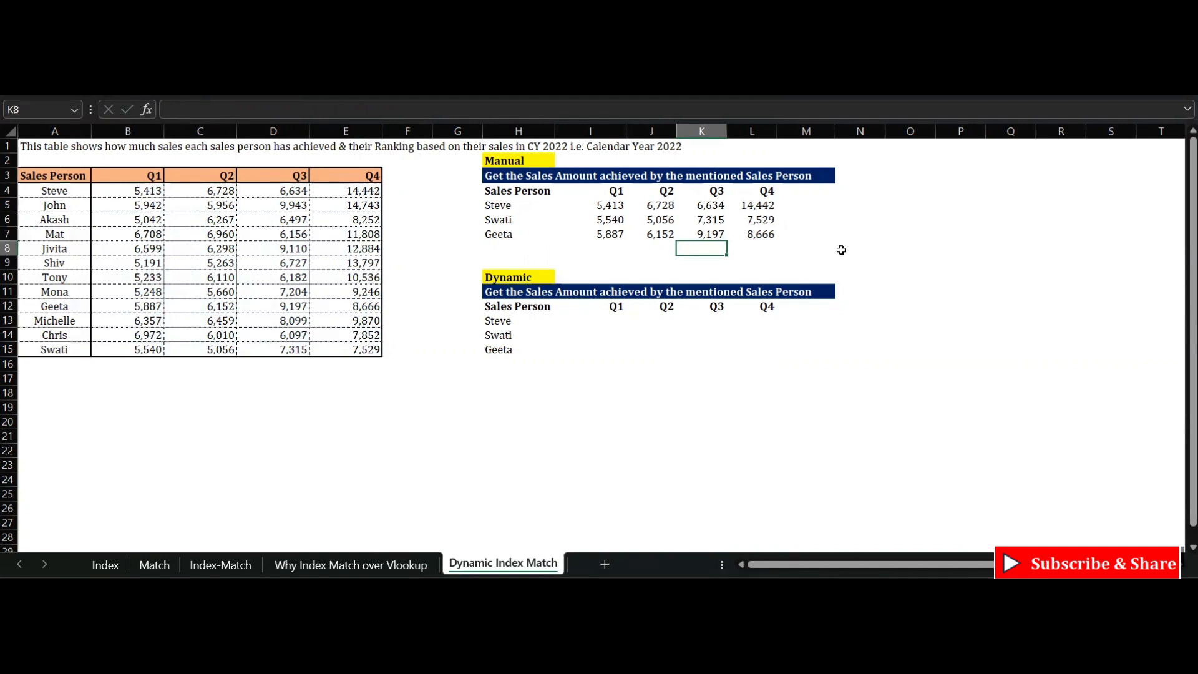
left_click(660, 209)
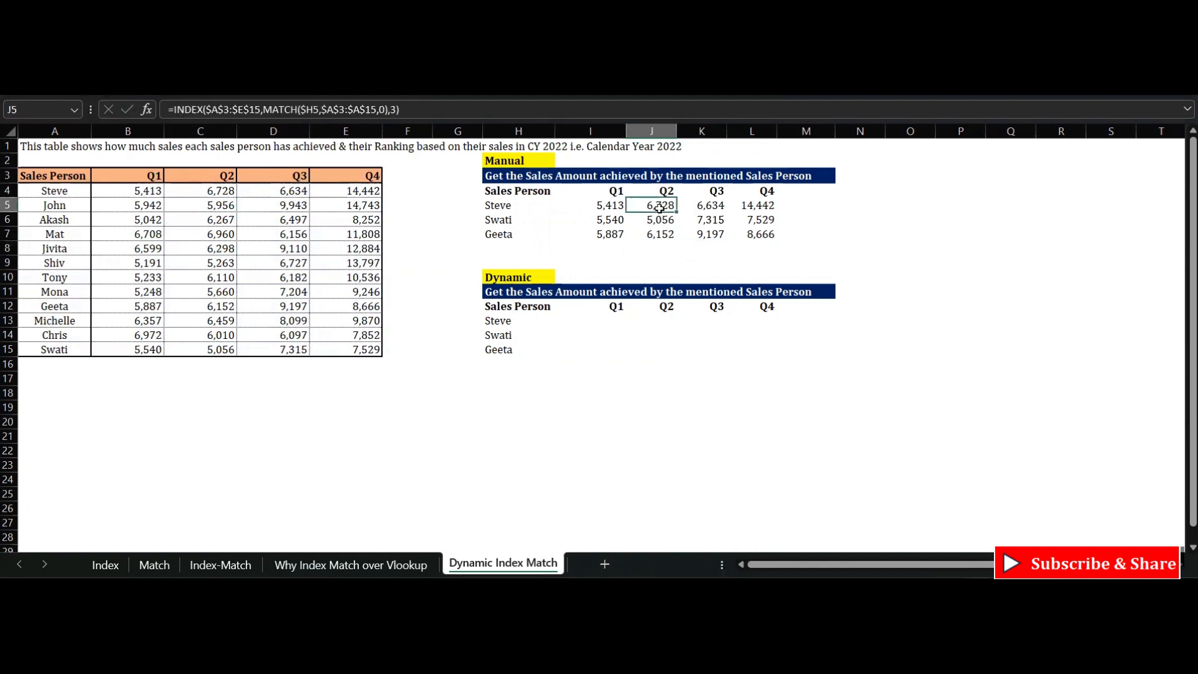
key("Right")
key("Right")
key("Right")
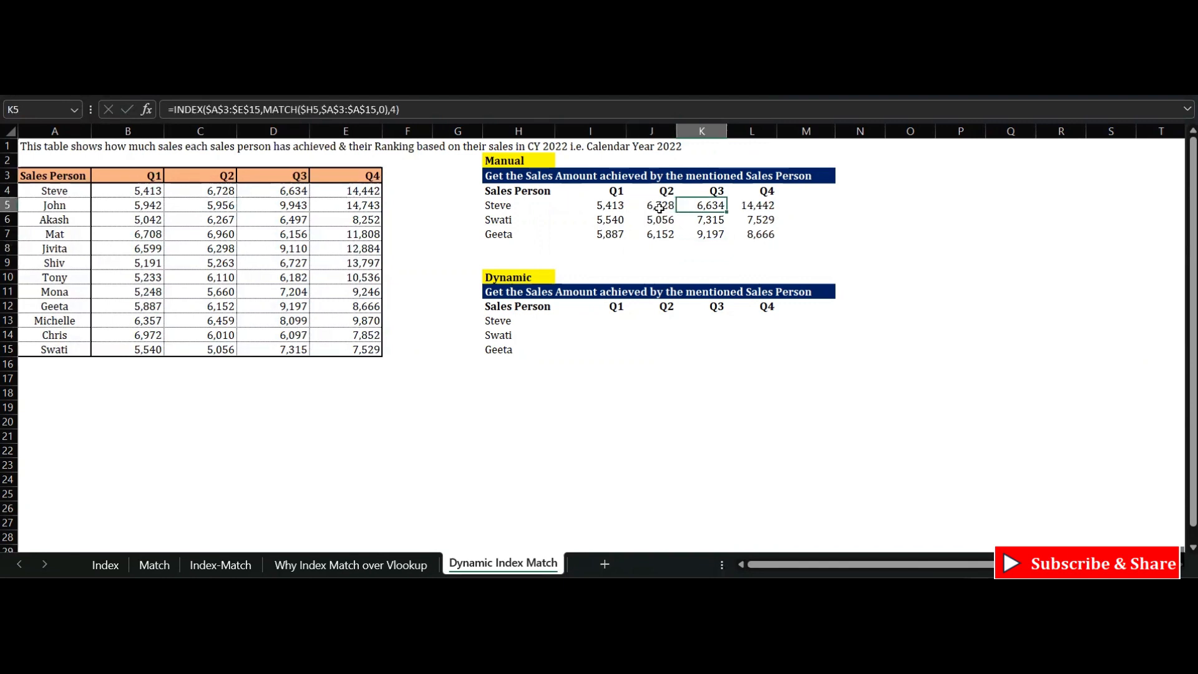
key("Left")
key("Left")
left_click(296, 110)
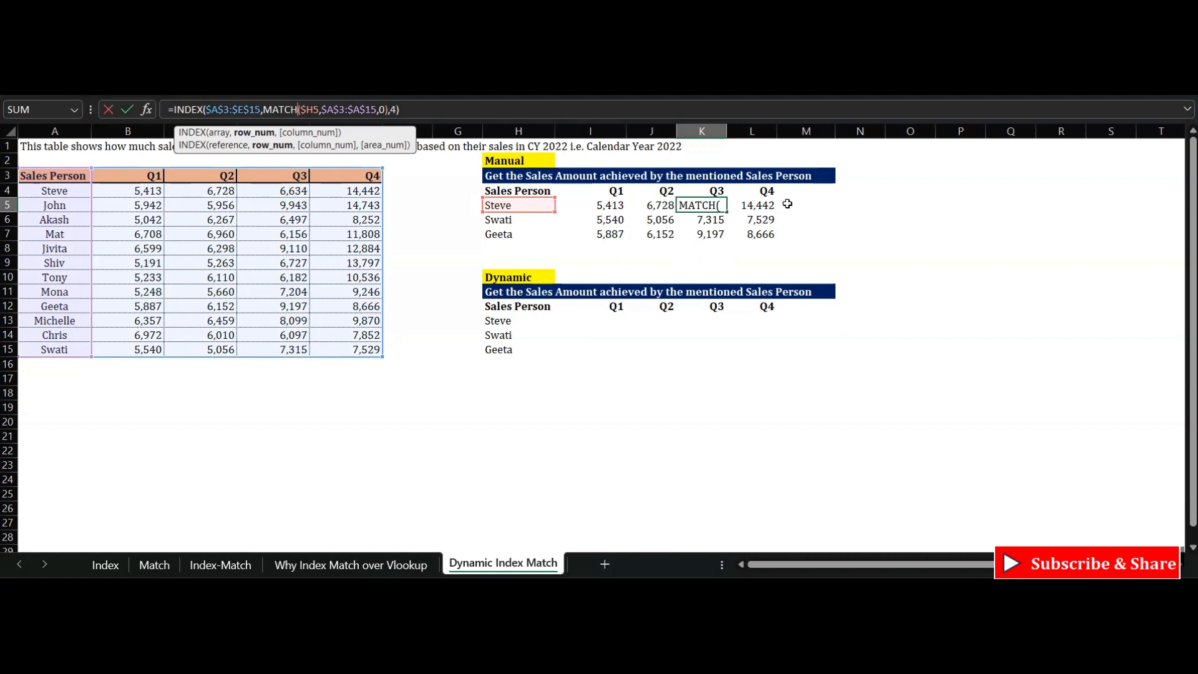
key("Return")
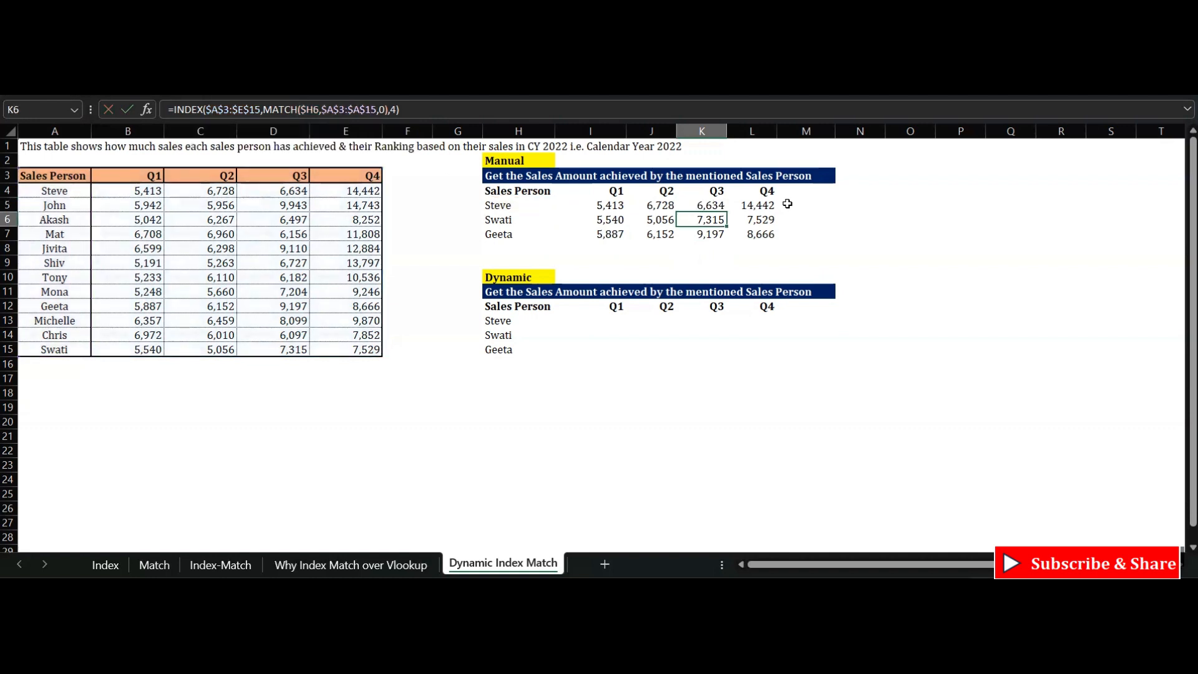
- Start an INDEX formula in cell I13 of the Dynamic table with the absolute array $B$4:$E$15
left_click(605, 322)
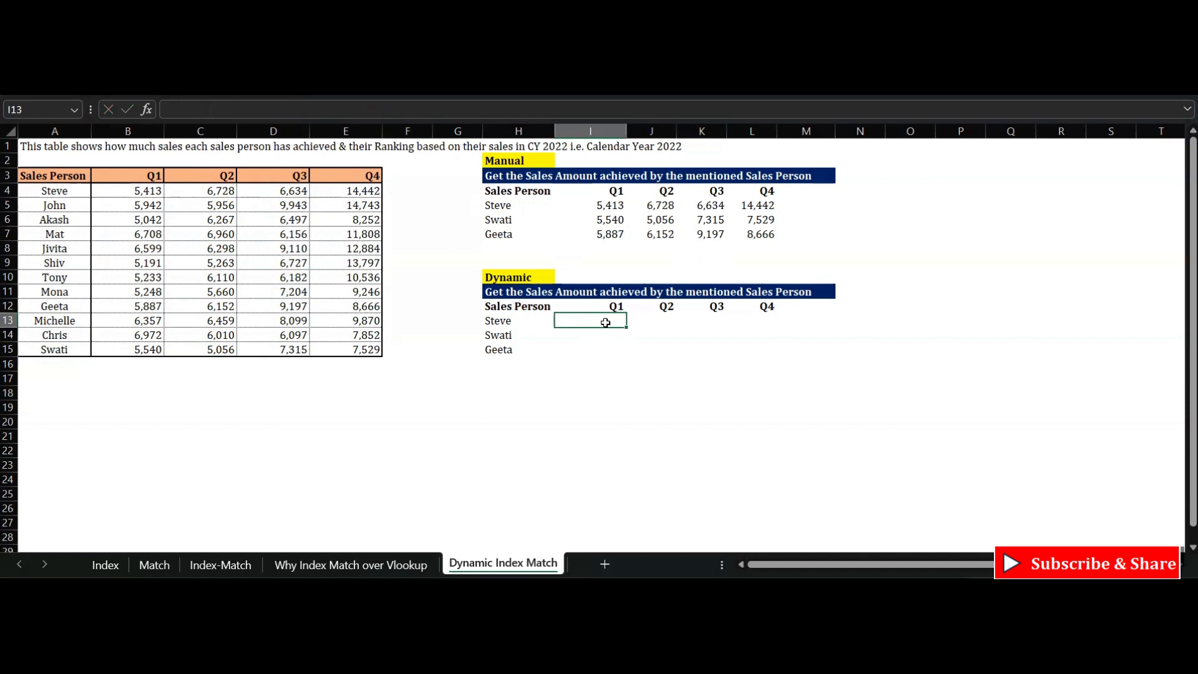
type("=INDEX(")
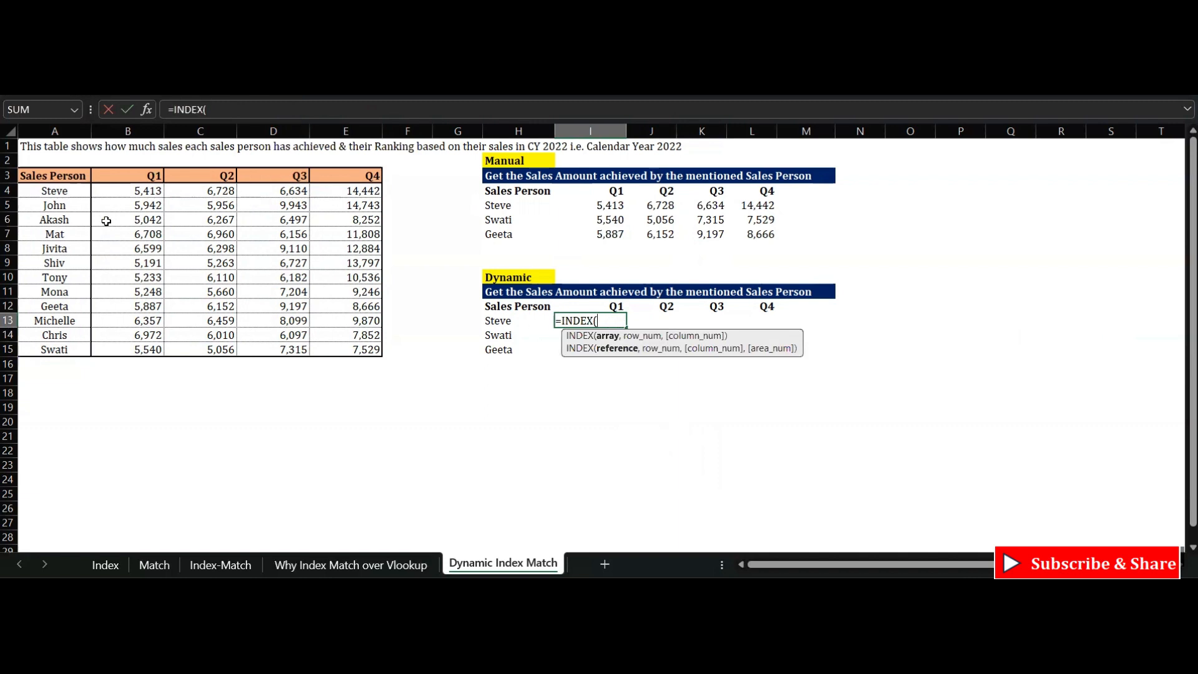
left_click(128, 191)
left_click_drag(313, 220, 353, 344)
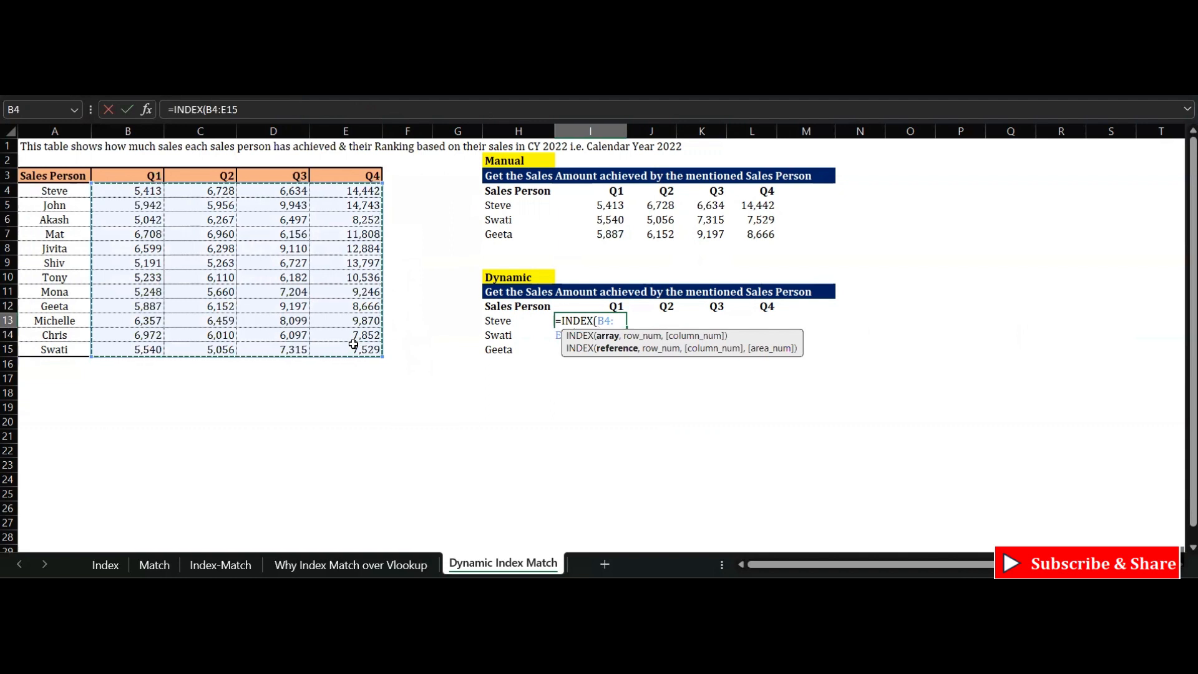
key("F4")
left_click(268, 110)
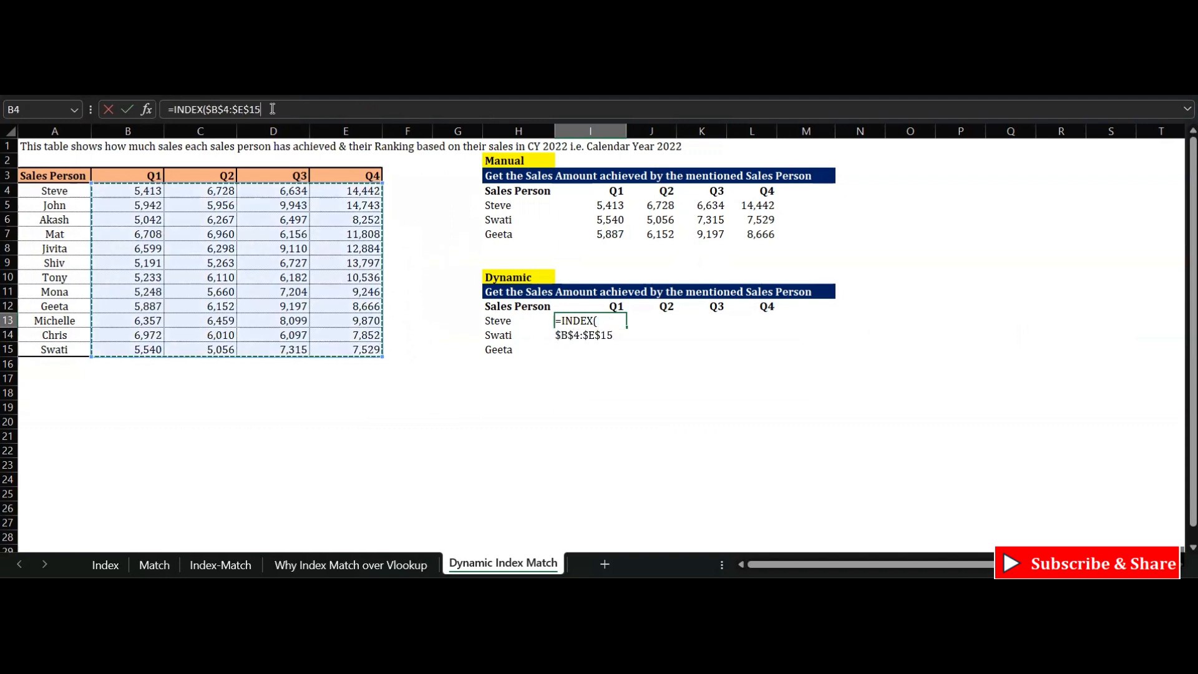
type(",")
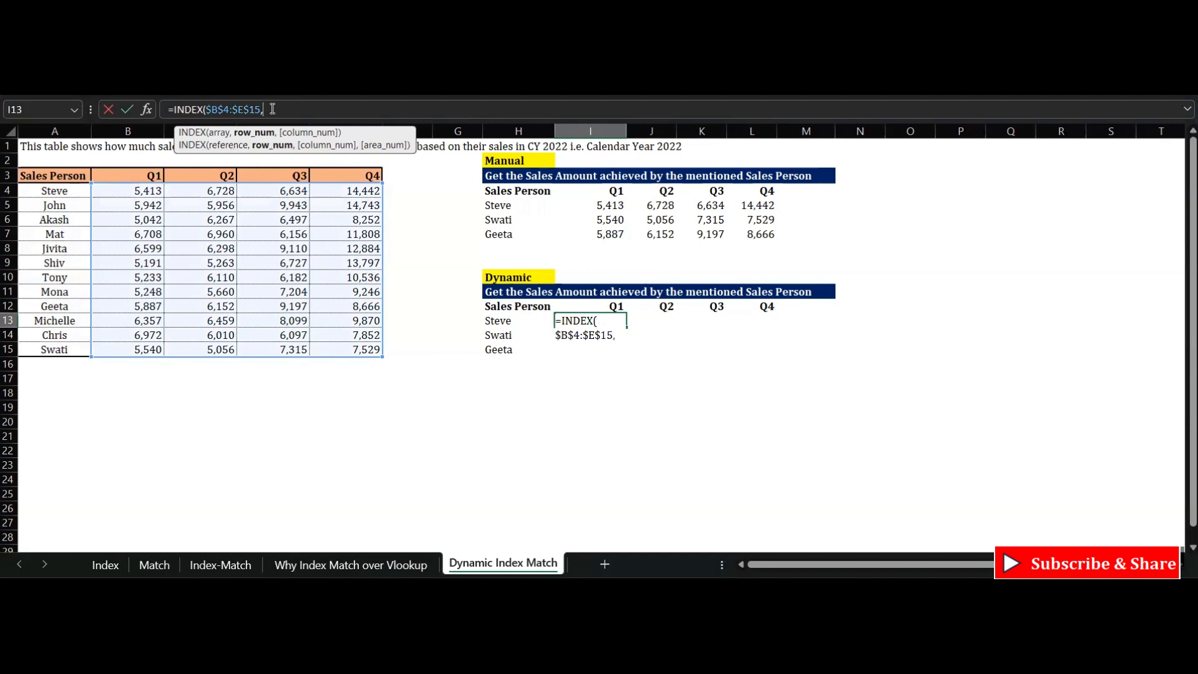
- Add an exact MATCH of $H13 in $A$4:$A$15 as the row number of the INDEX formula
type("match")
key("Tab")
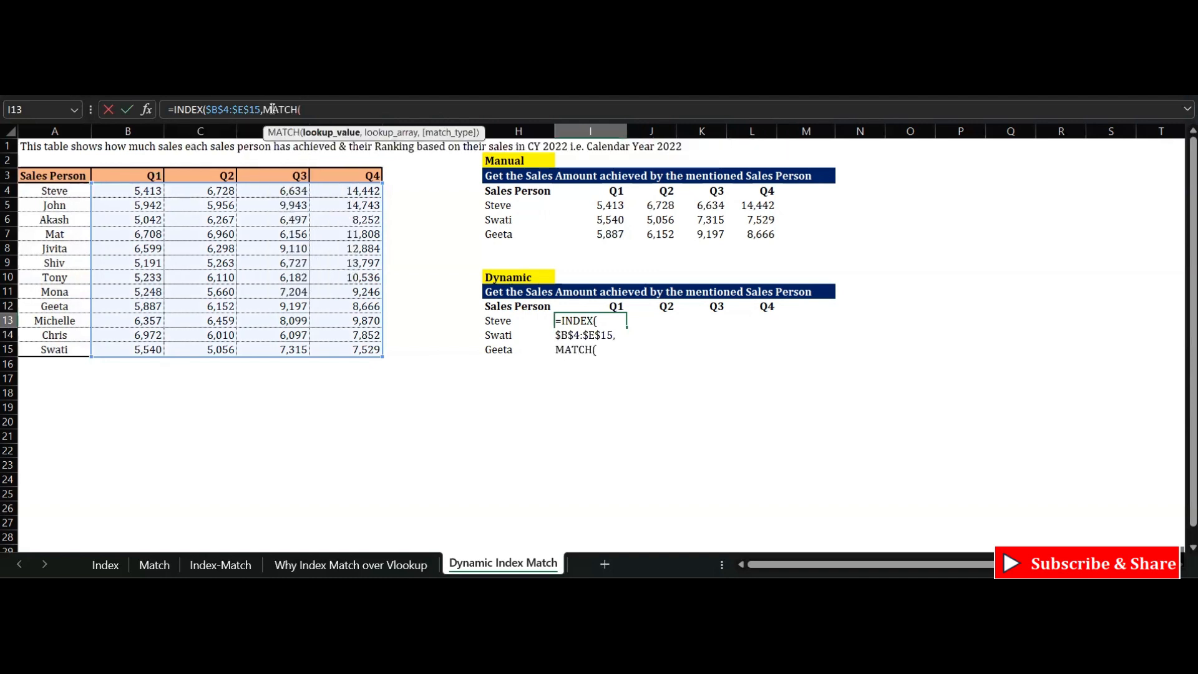
left_click(499, 322)
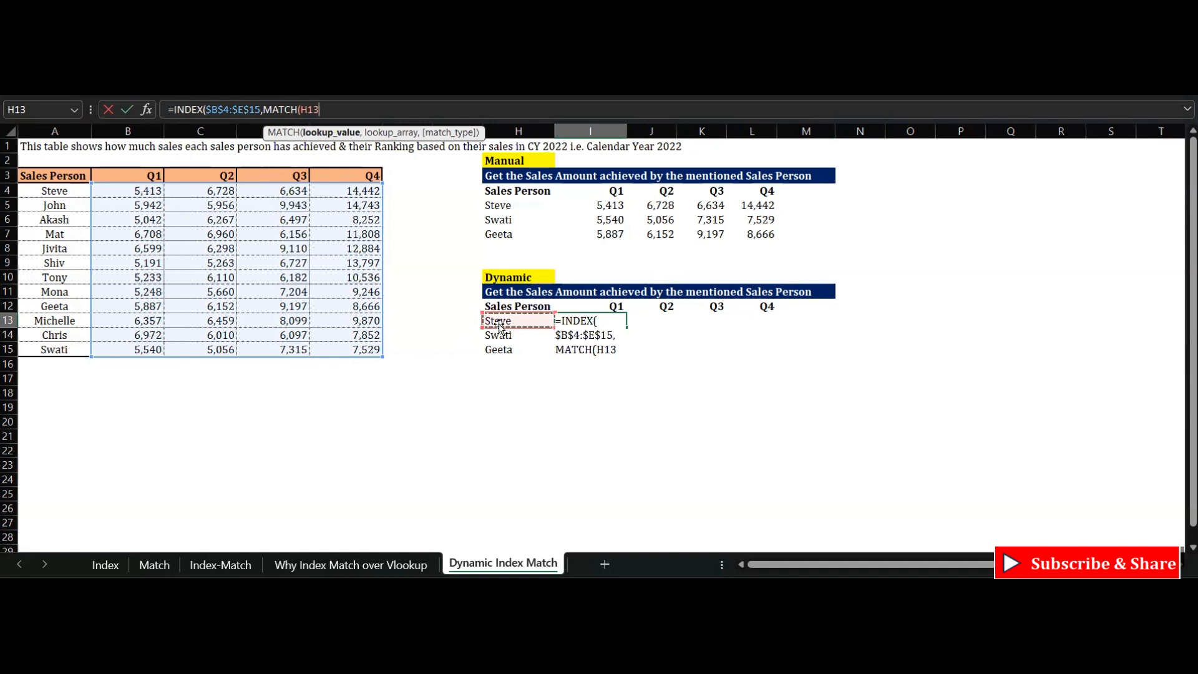
key("F4")
key("F4")
key("F4")
type(",")
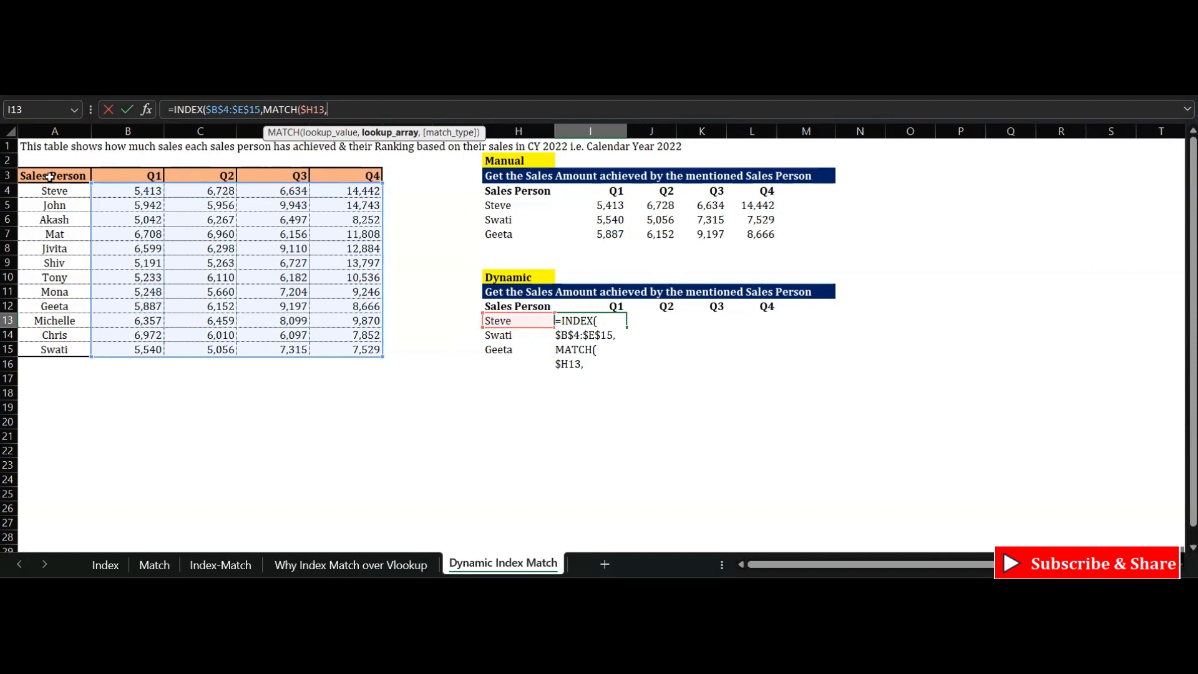
left_click_drag(55, 188, 67, 343)
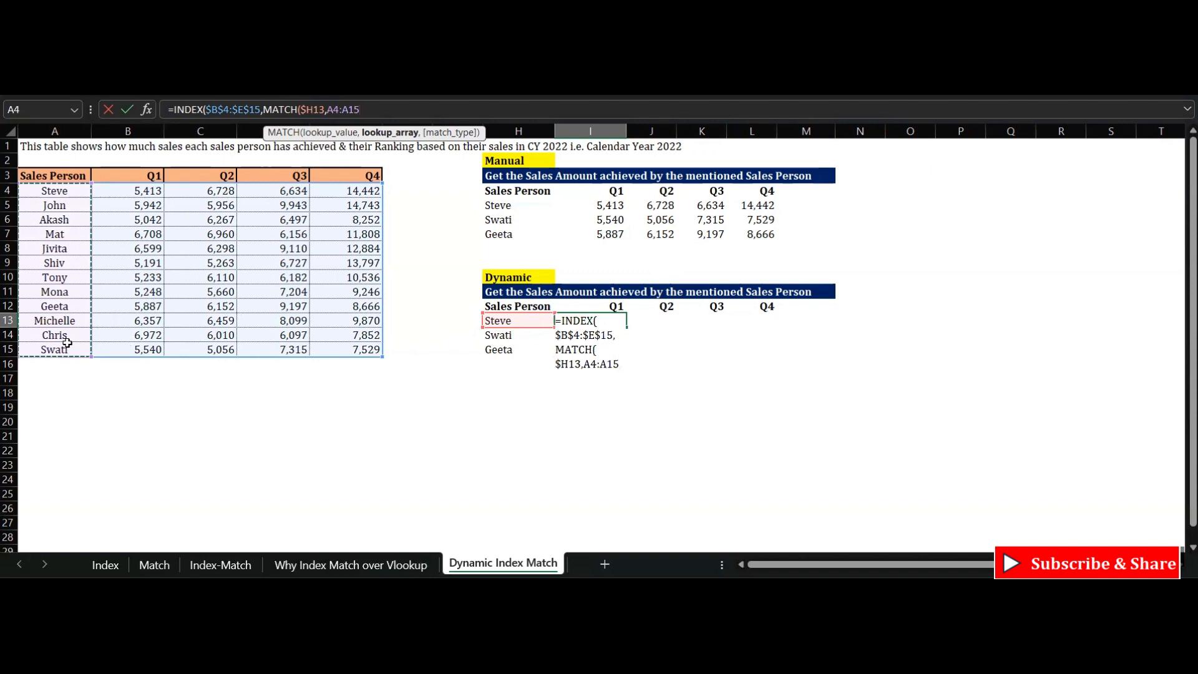
key("F4")
type(",")
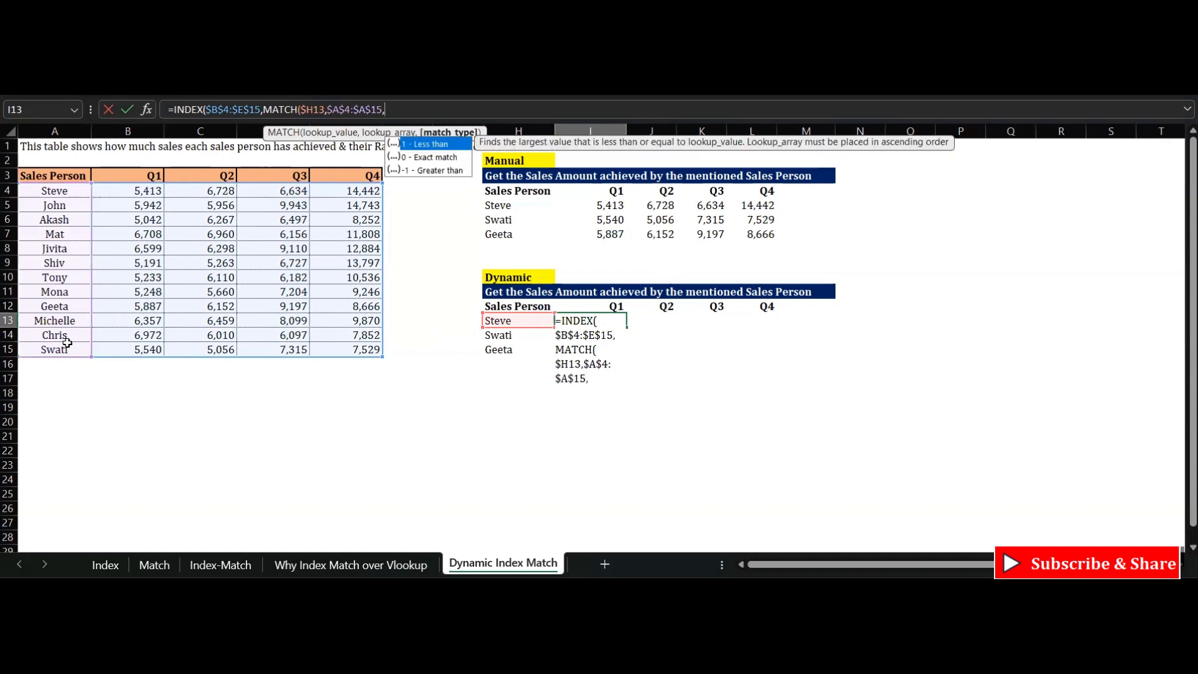
type("0),")
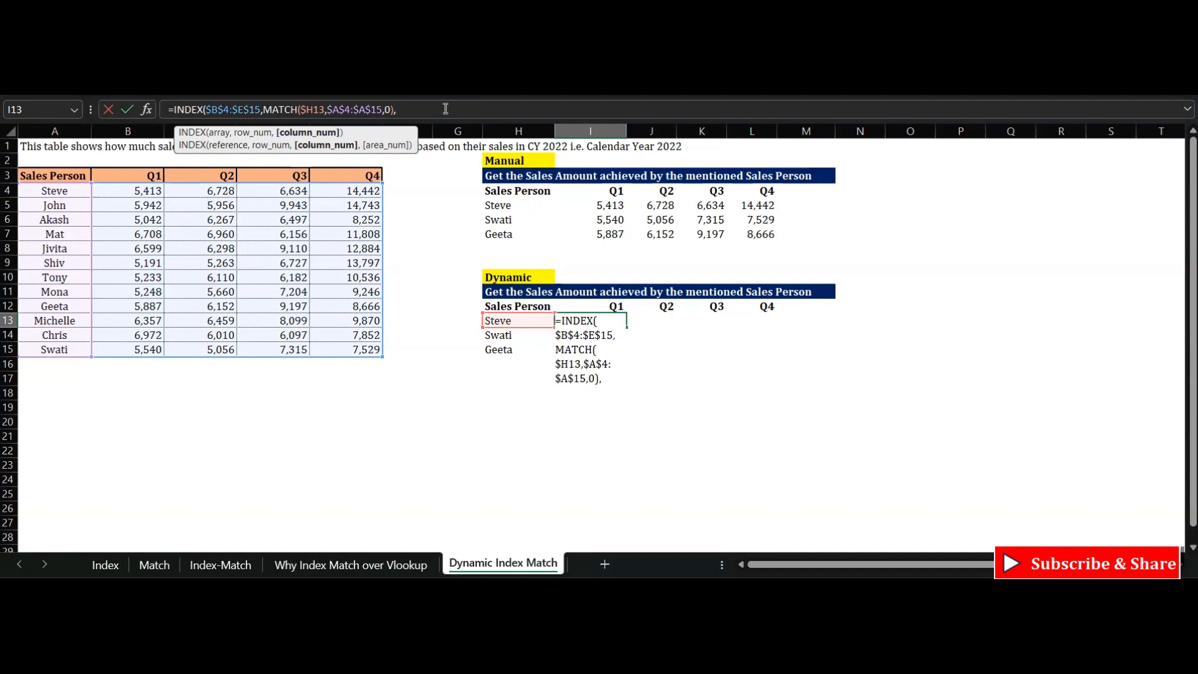
- Add an exact MATCH of I$12 in $B$3:$E$3 as the column number and complete the formula in I13
type("MATCH(")
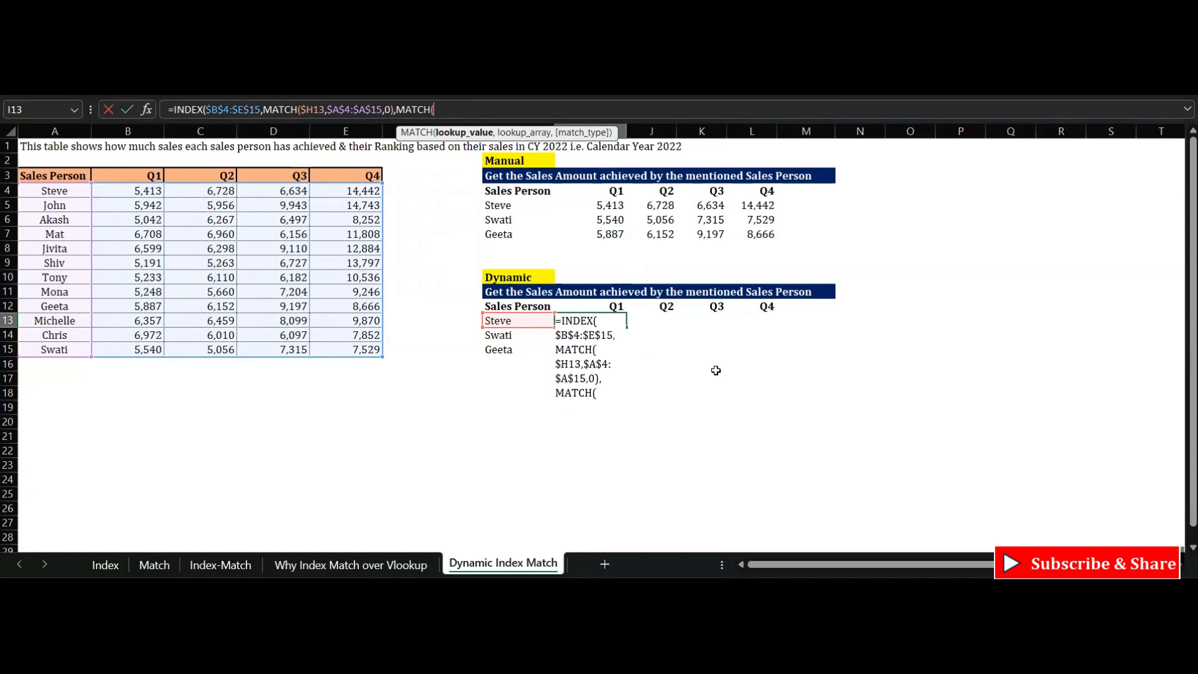
left_click(609, 306)
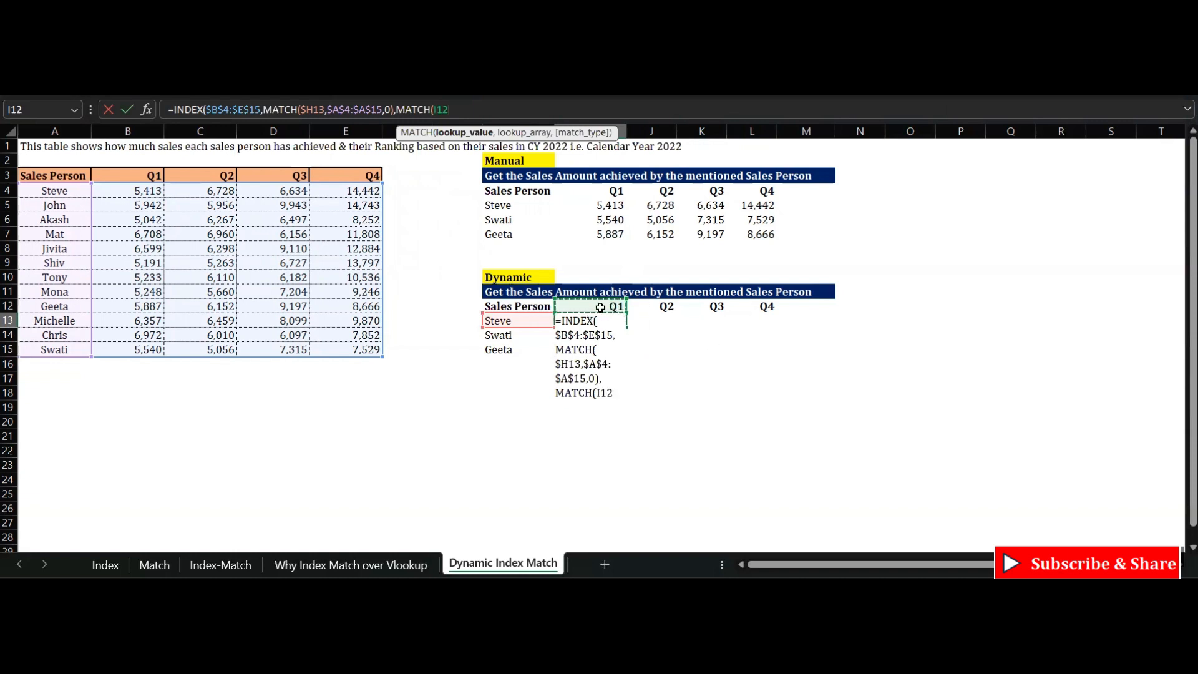
key("F4")
key("F4")
type(",")
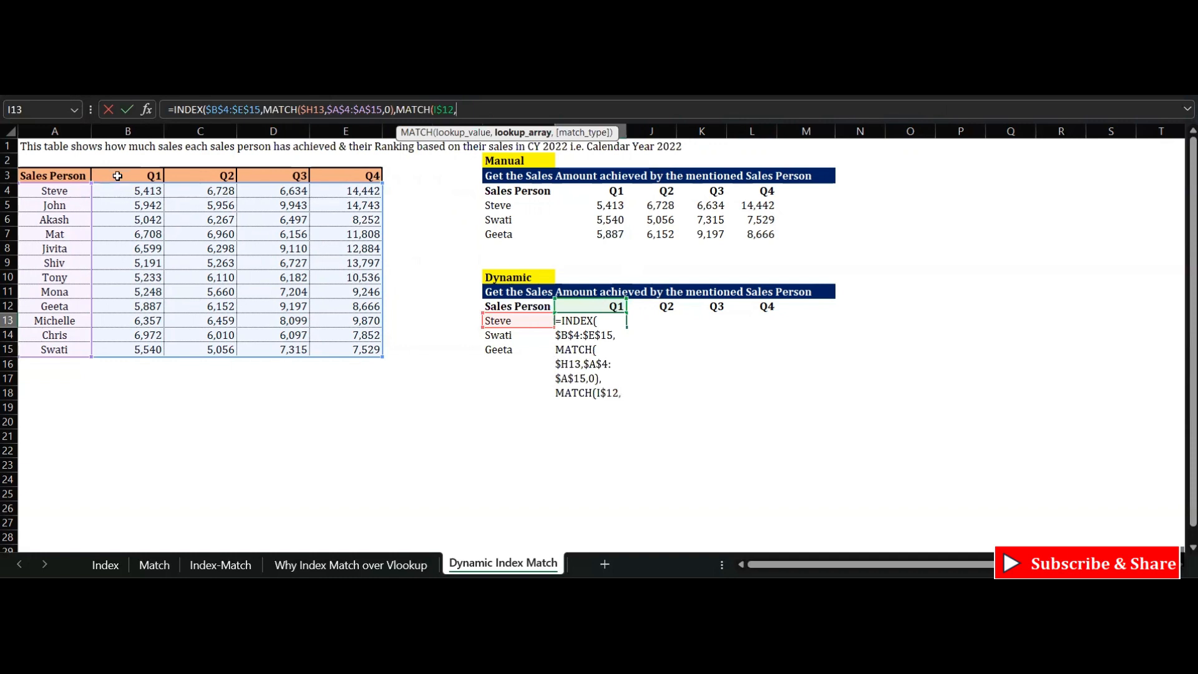
left_click_drag(116, 173, 365, 185)
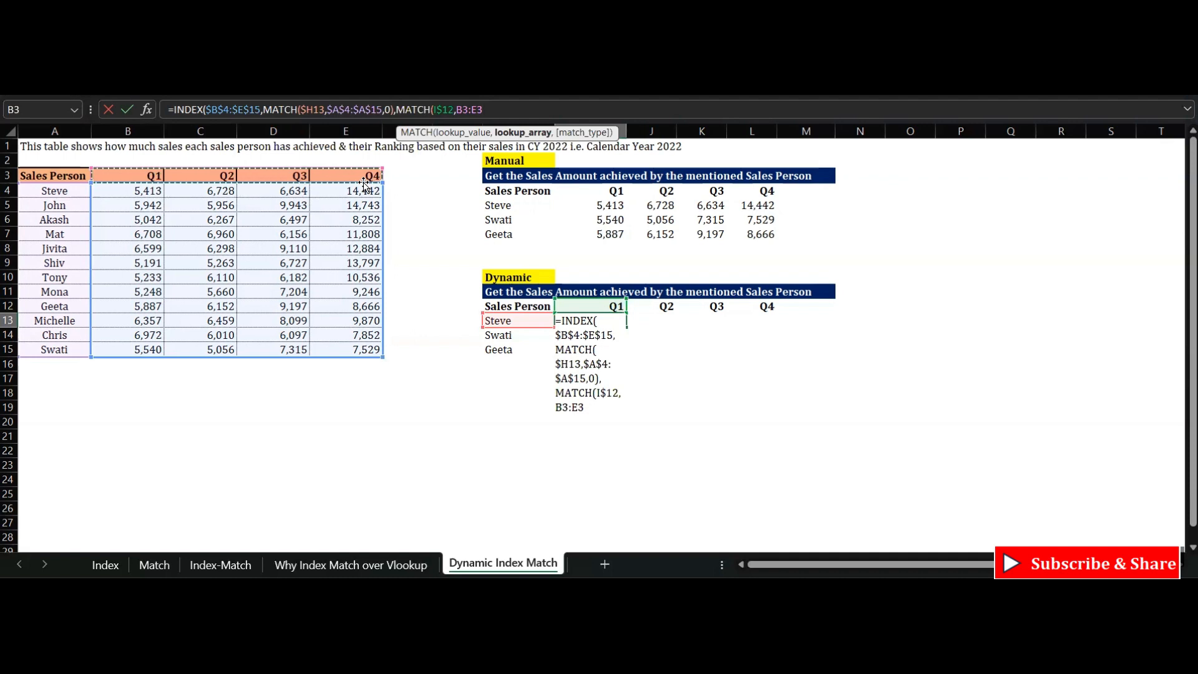
key("F4")
type(",")
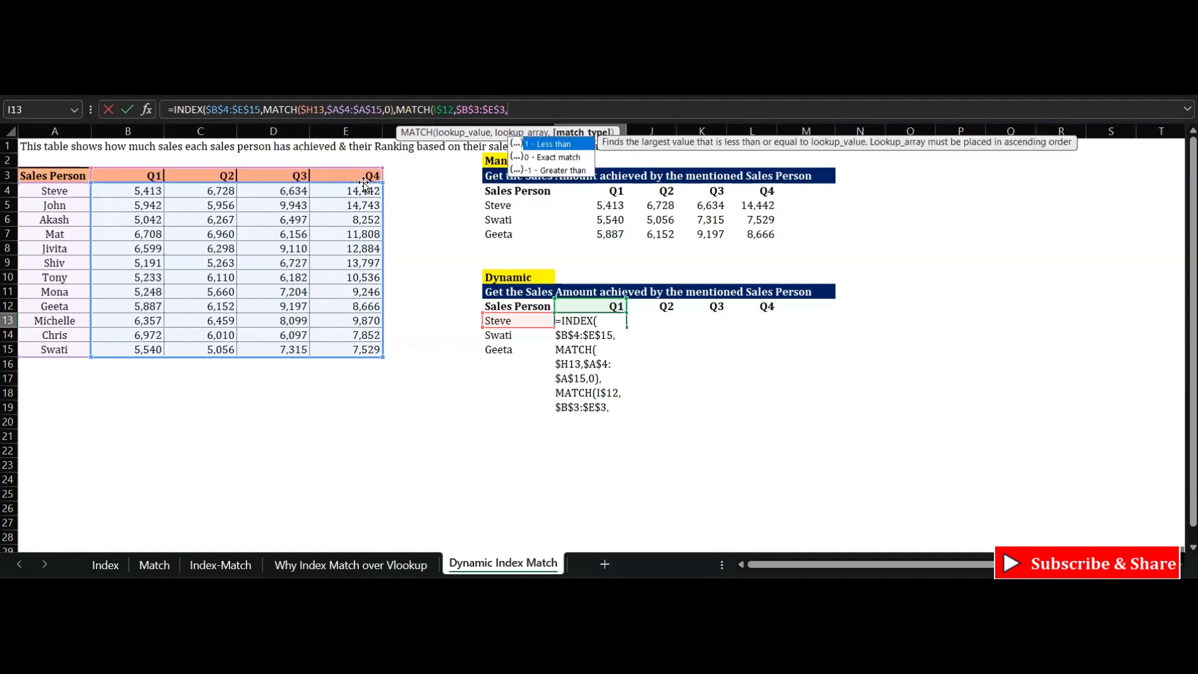
type("0)")
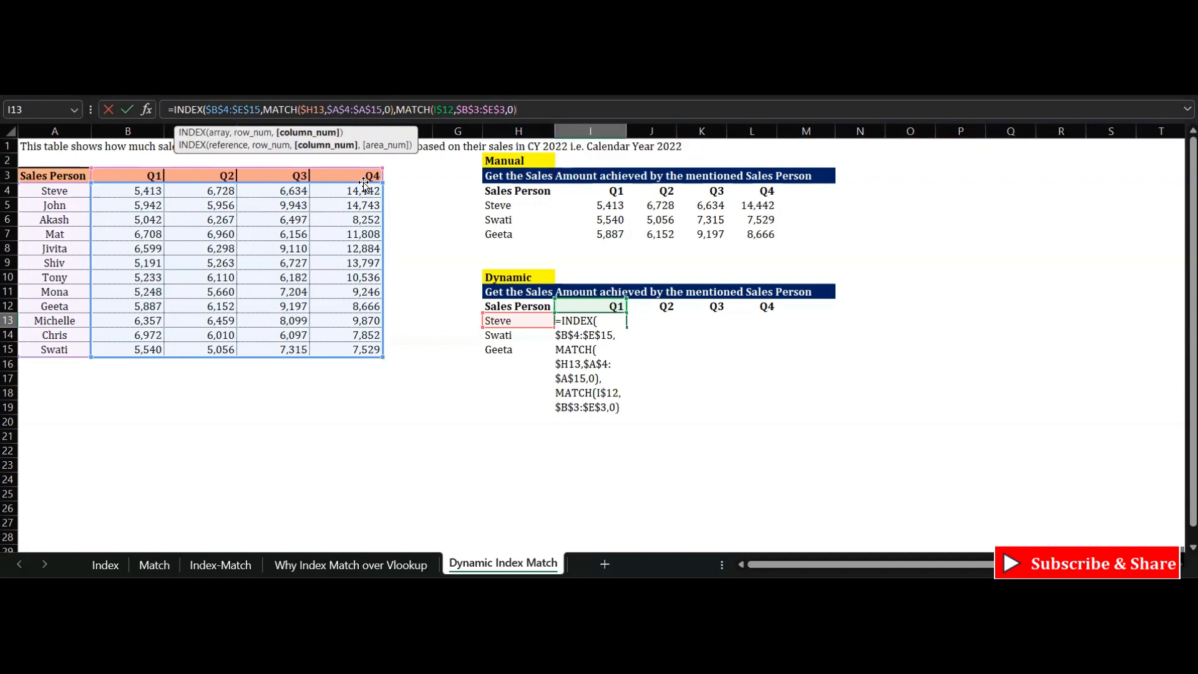
type(")")
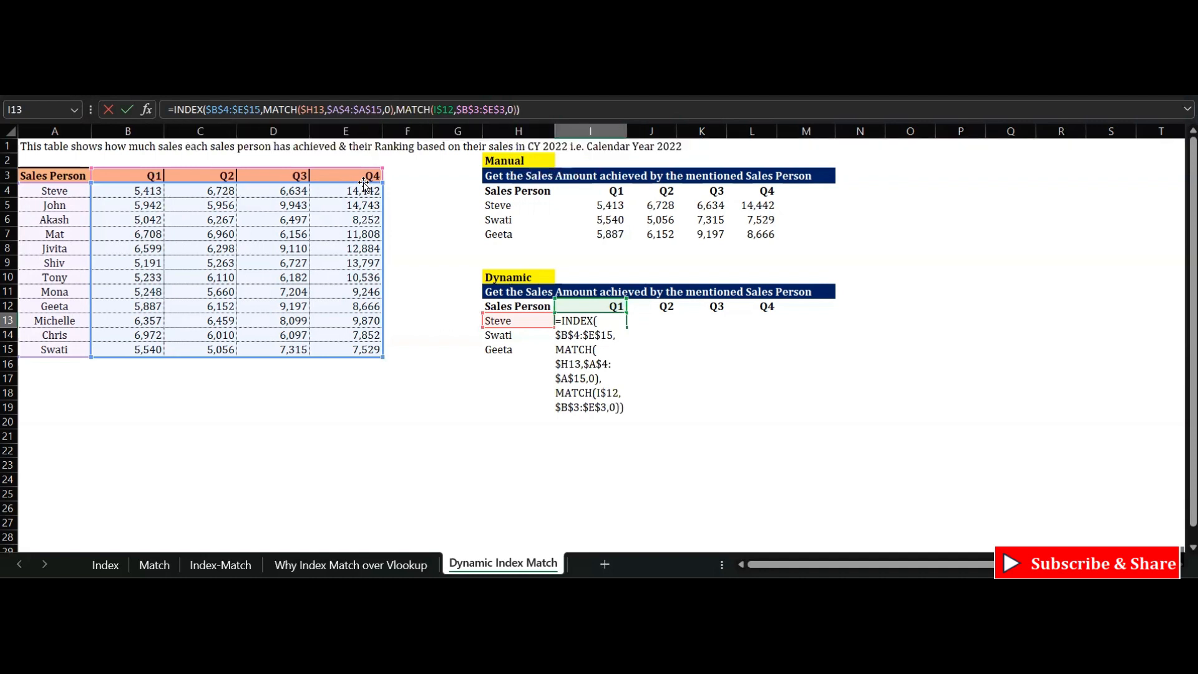
key("Return")
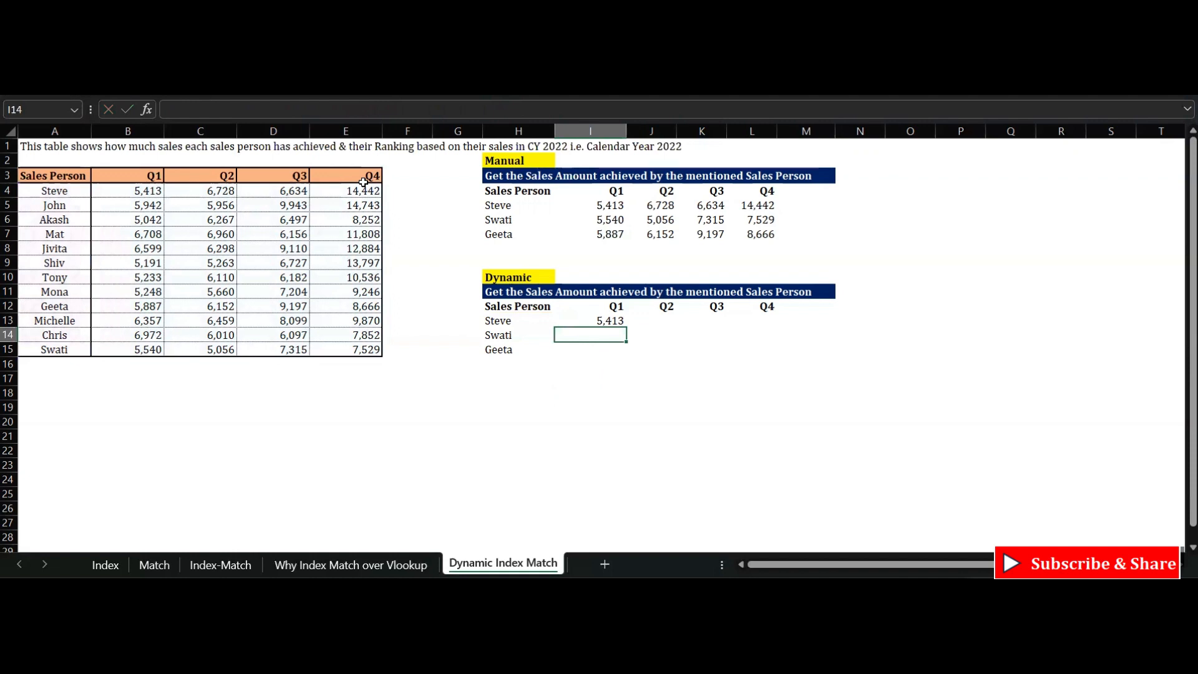
- Copy the Q1 formula in I13 down to rows 14 and 15 of the Dynamic table
key("Up")
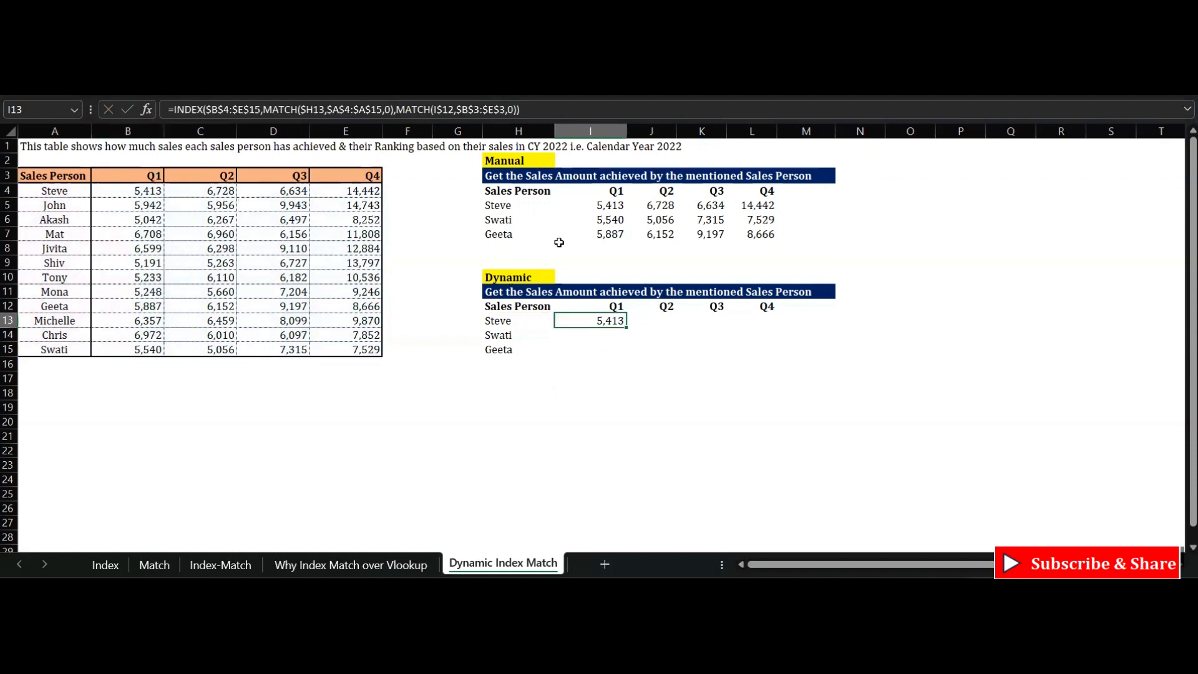
key("ctrl+c")
key("shift+Down")
key("shift+Down")
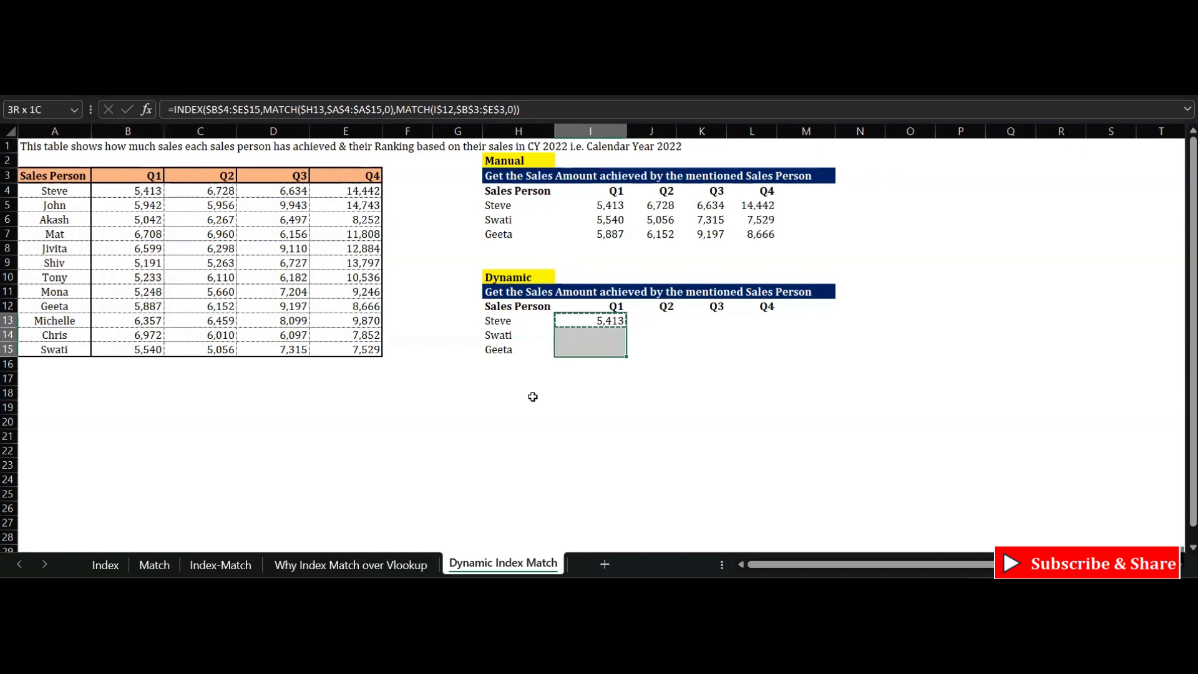
key("ctrl+v")
left_click(596, 423)
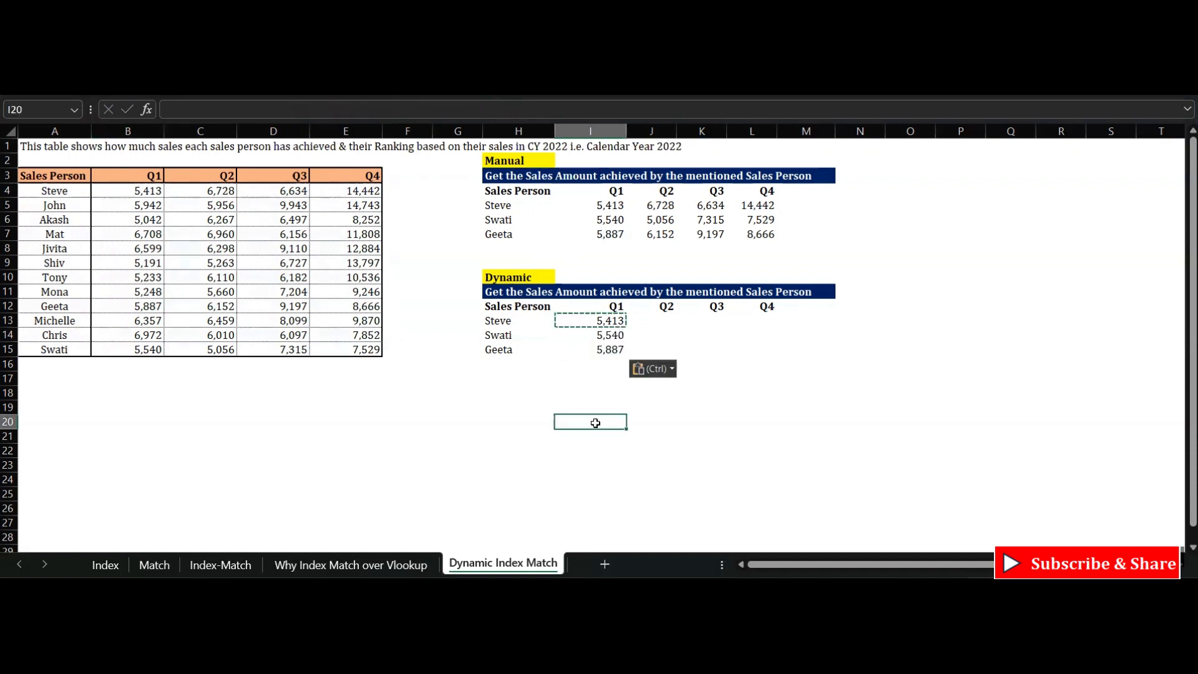
key("Escape")
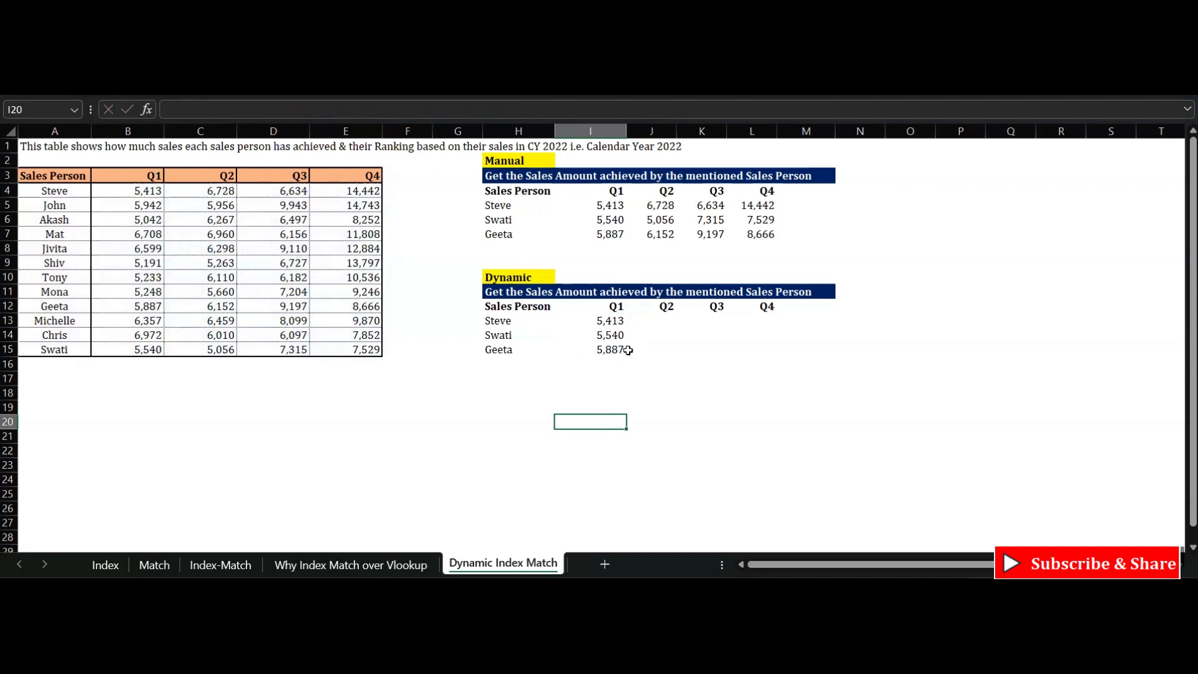
- Copy the formula in I13 across the whole Dynamic table range I13:L15 to fill Q1 to Q4
left_click(610, 322)
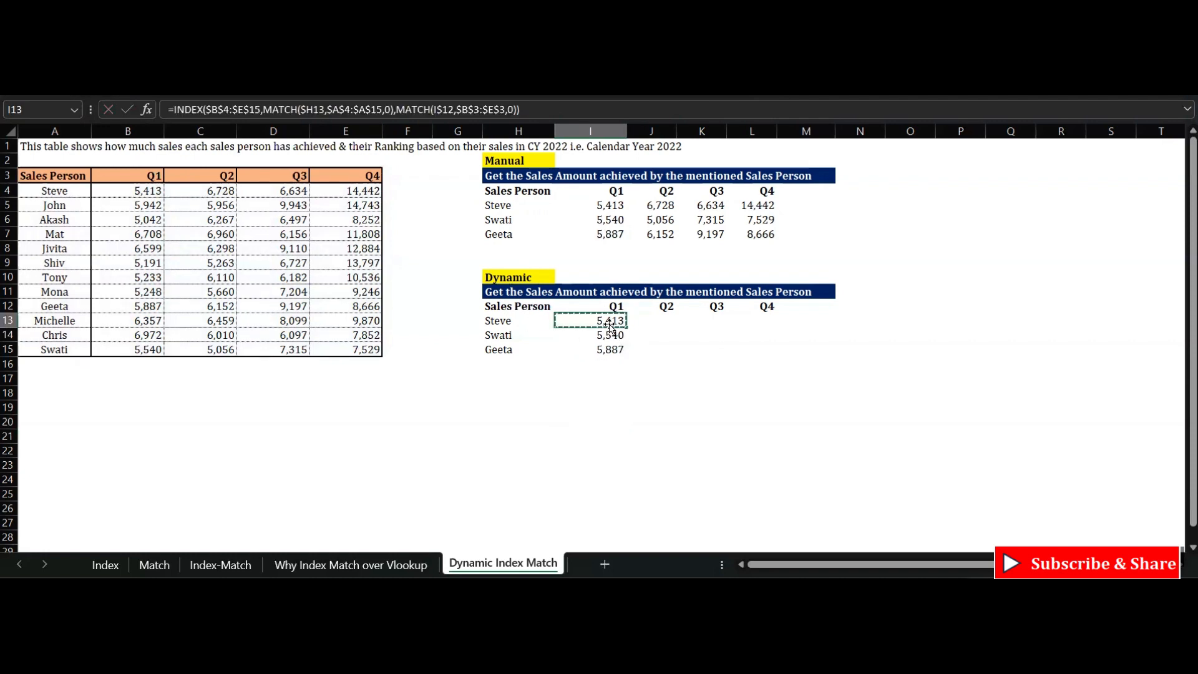
key("shift+Right")
key("shift+Right")
key("shift+Right")
key("shift+Down")
key("shift+Down")
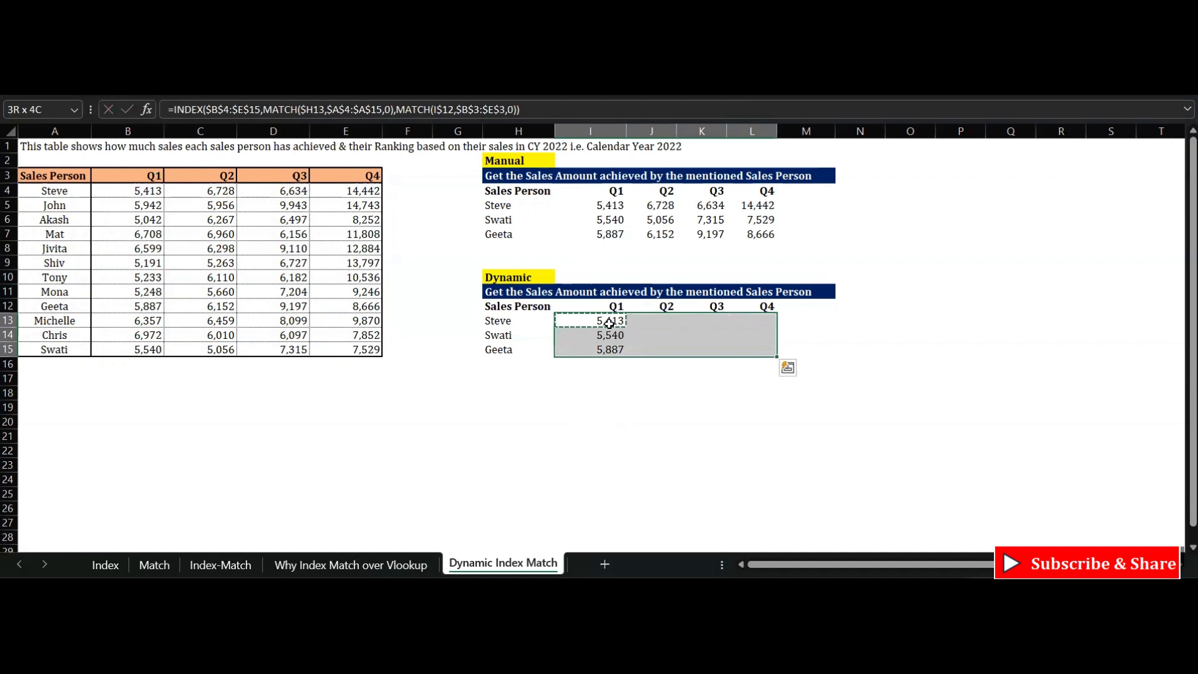
key("ctrl+v")
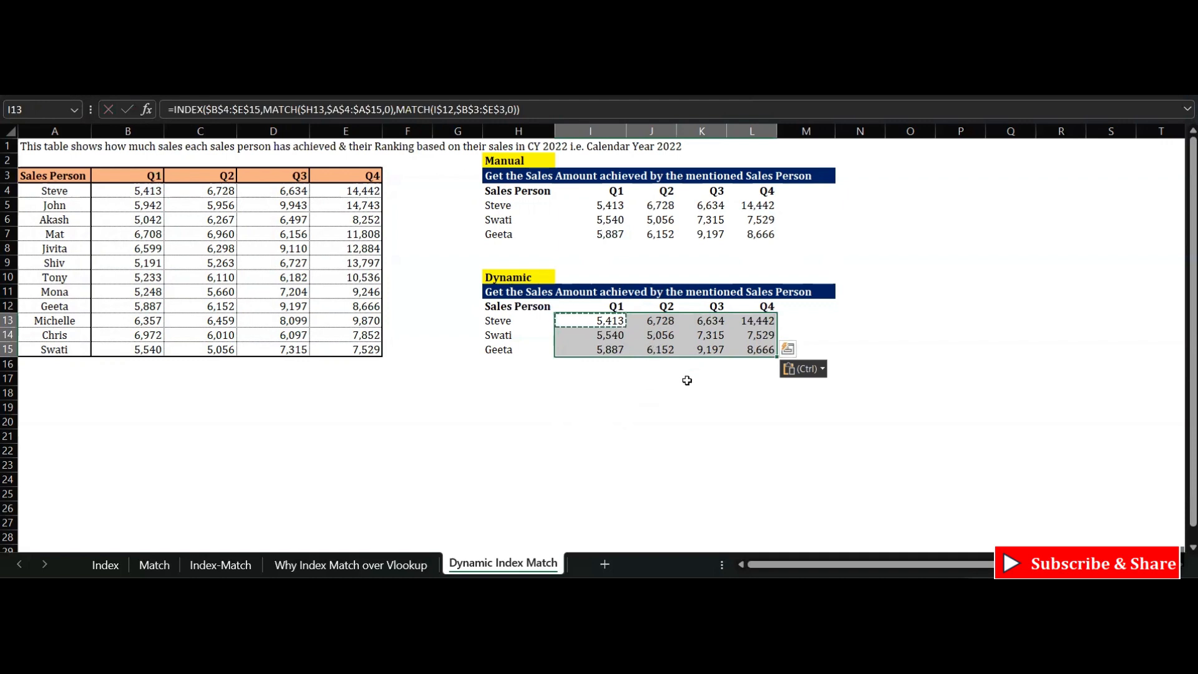
key("Escape")
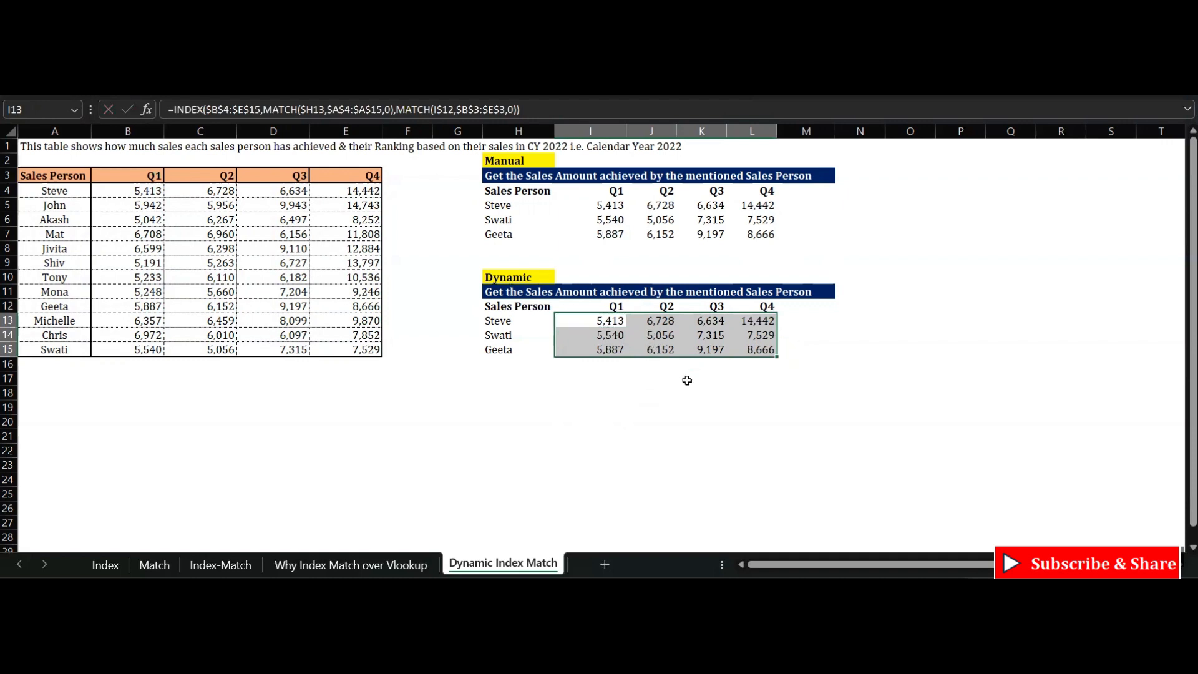
left_click(852, 407)
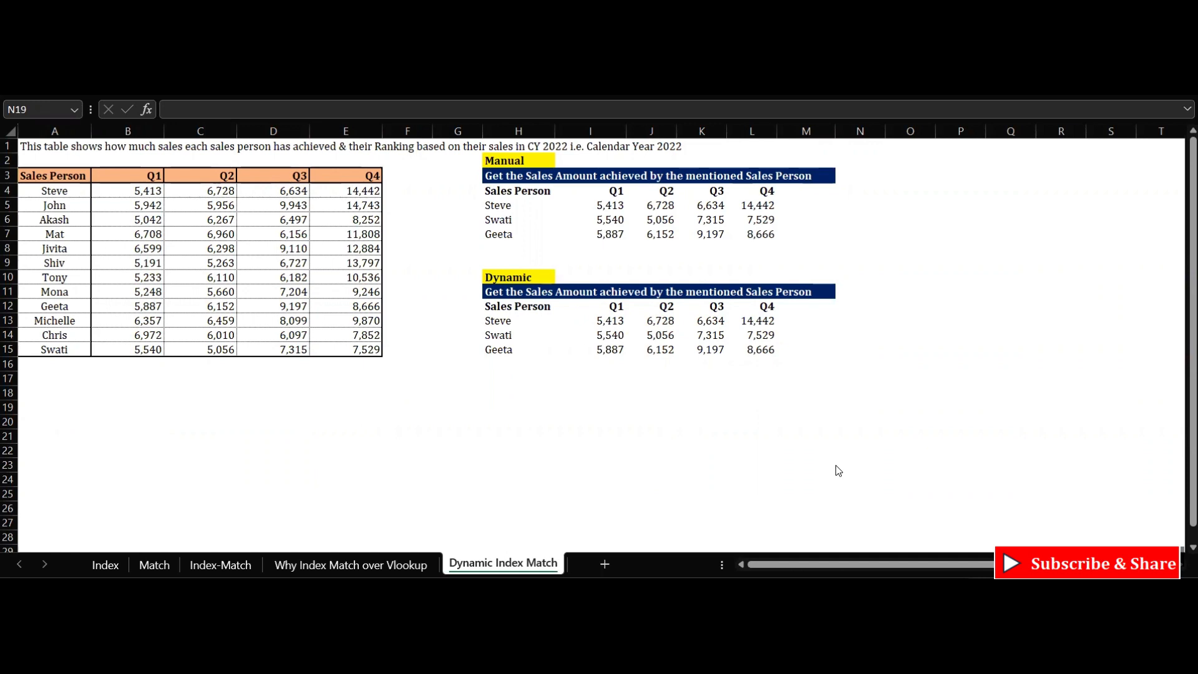